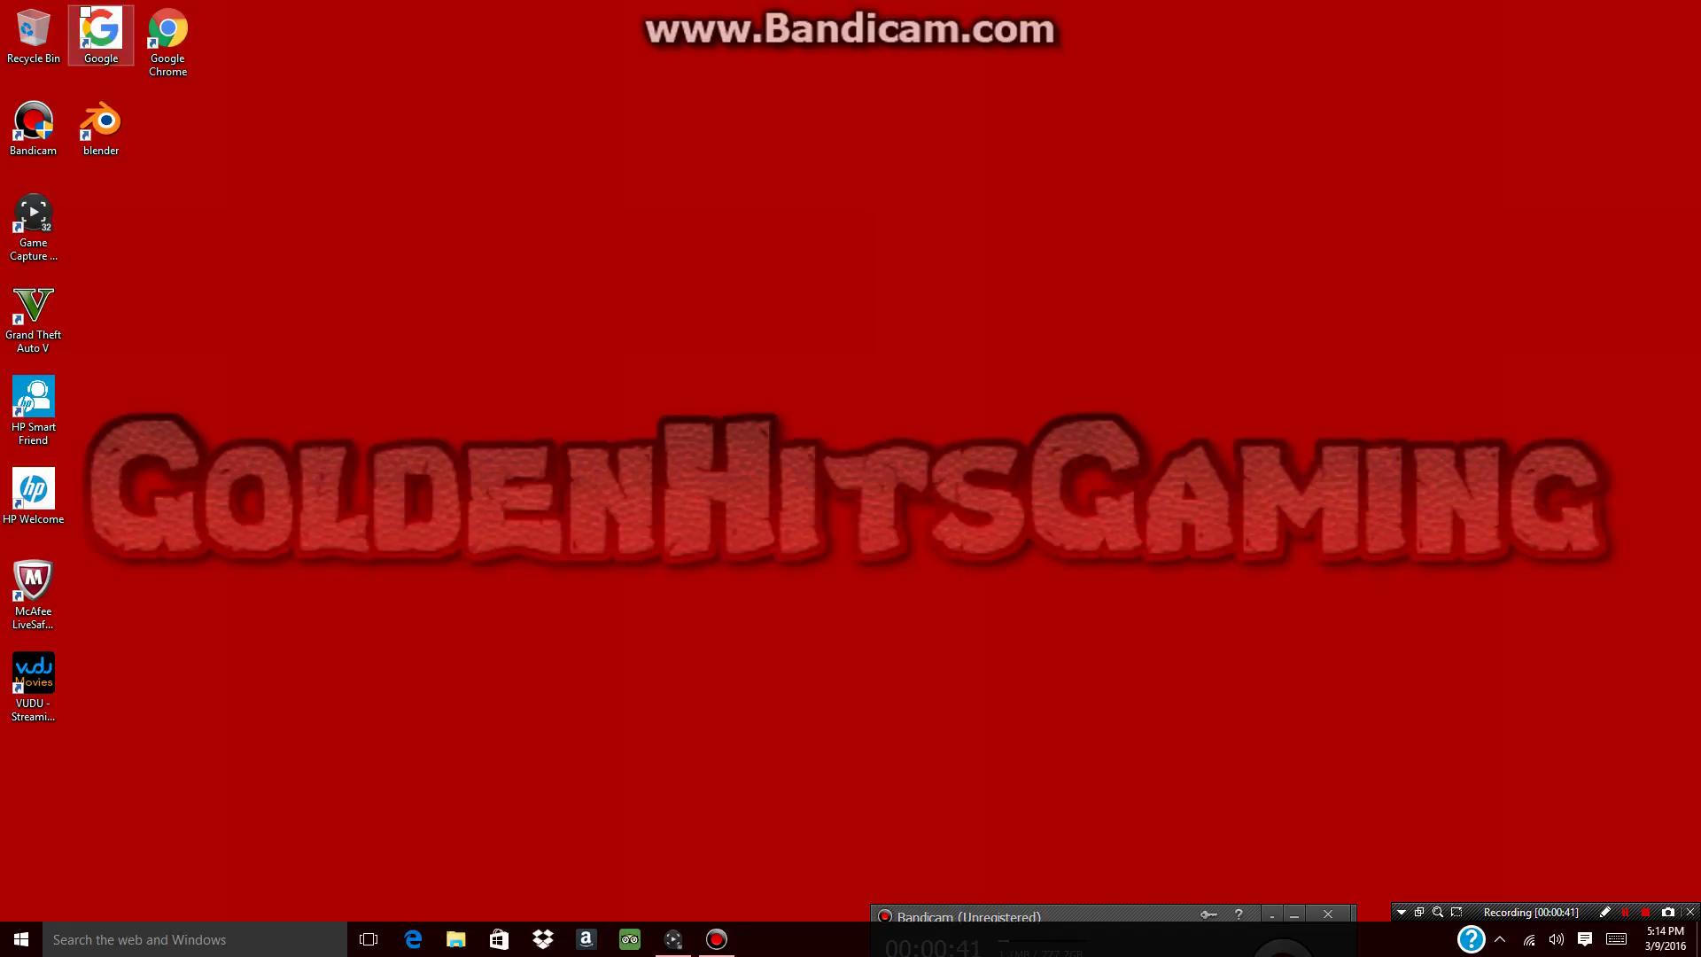
Search Google Images for 'shockwave' and enlarge the white smoke-ring-on-black result
{"action": "double_click", "coordinate": [100, 31]}
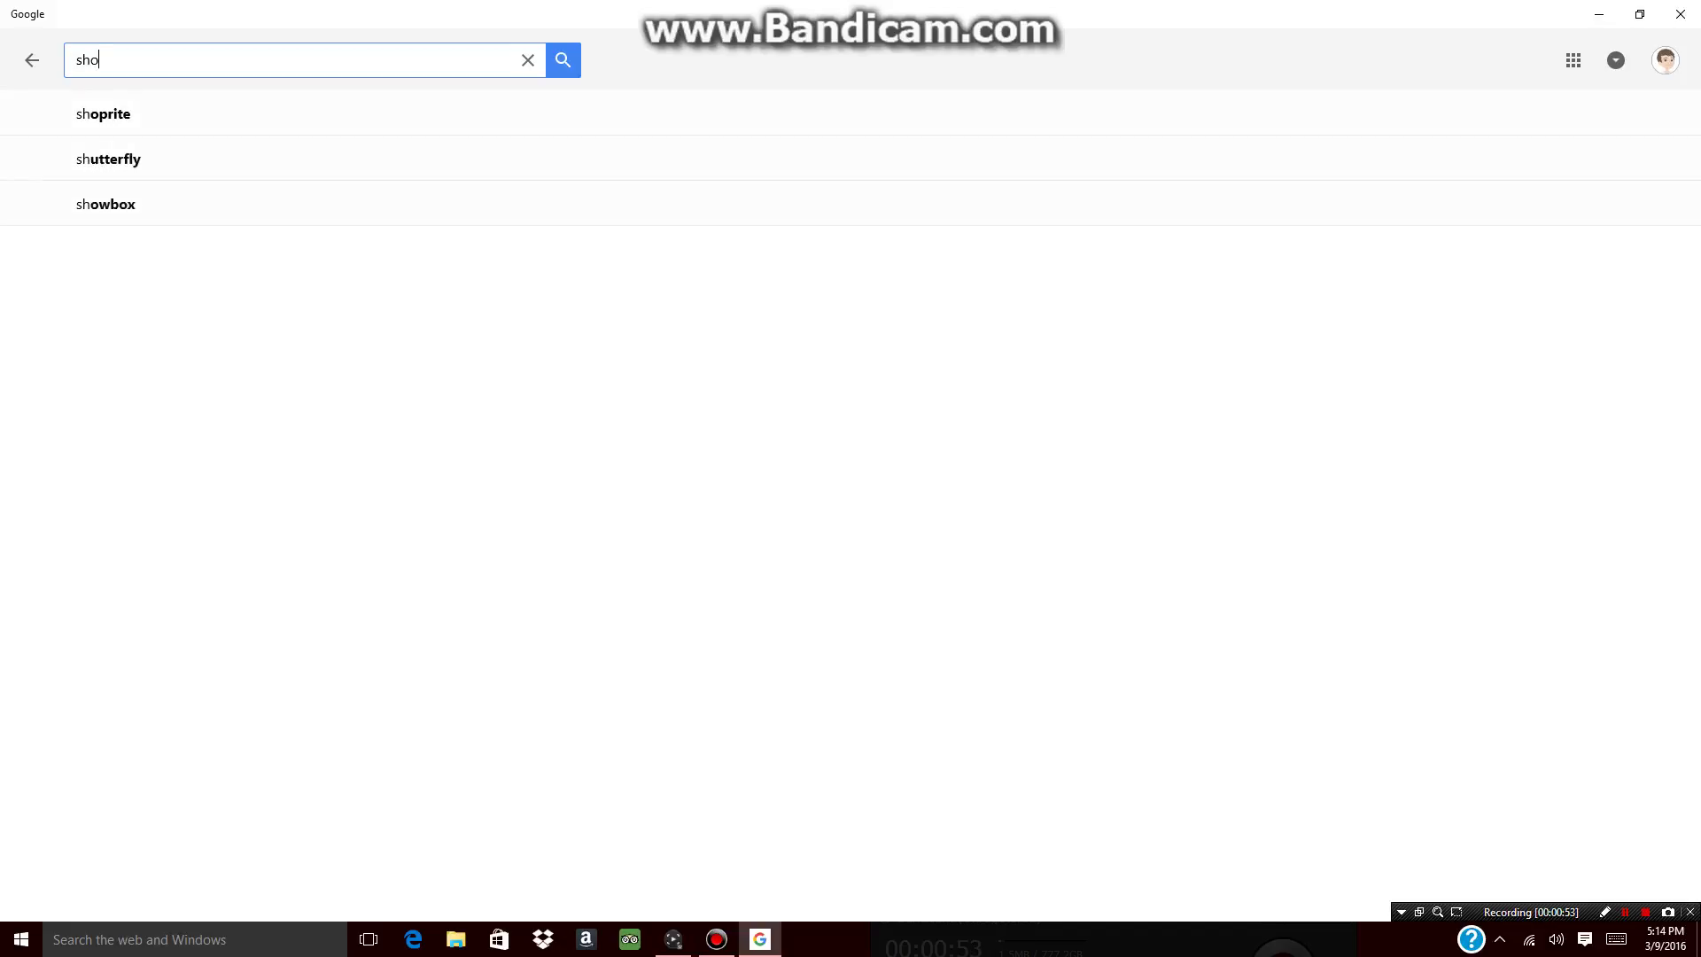
{"action": "type", "text": "wave"}
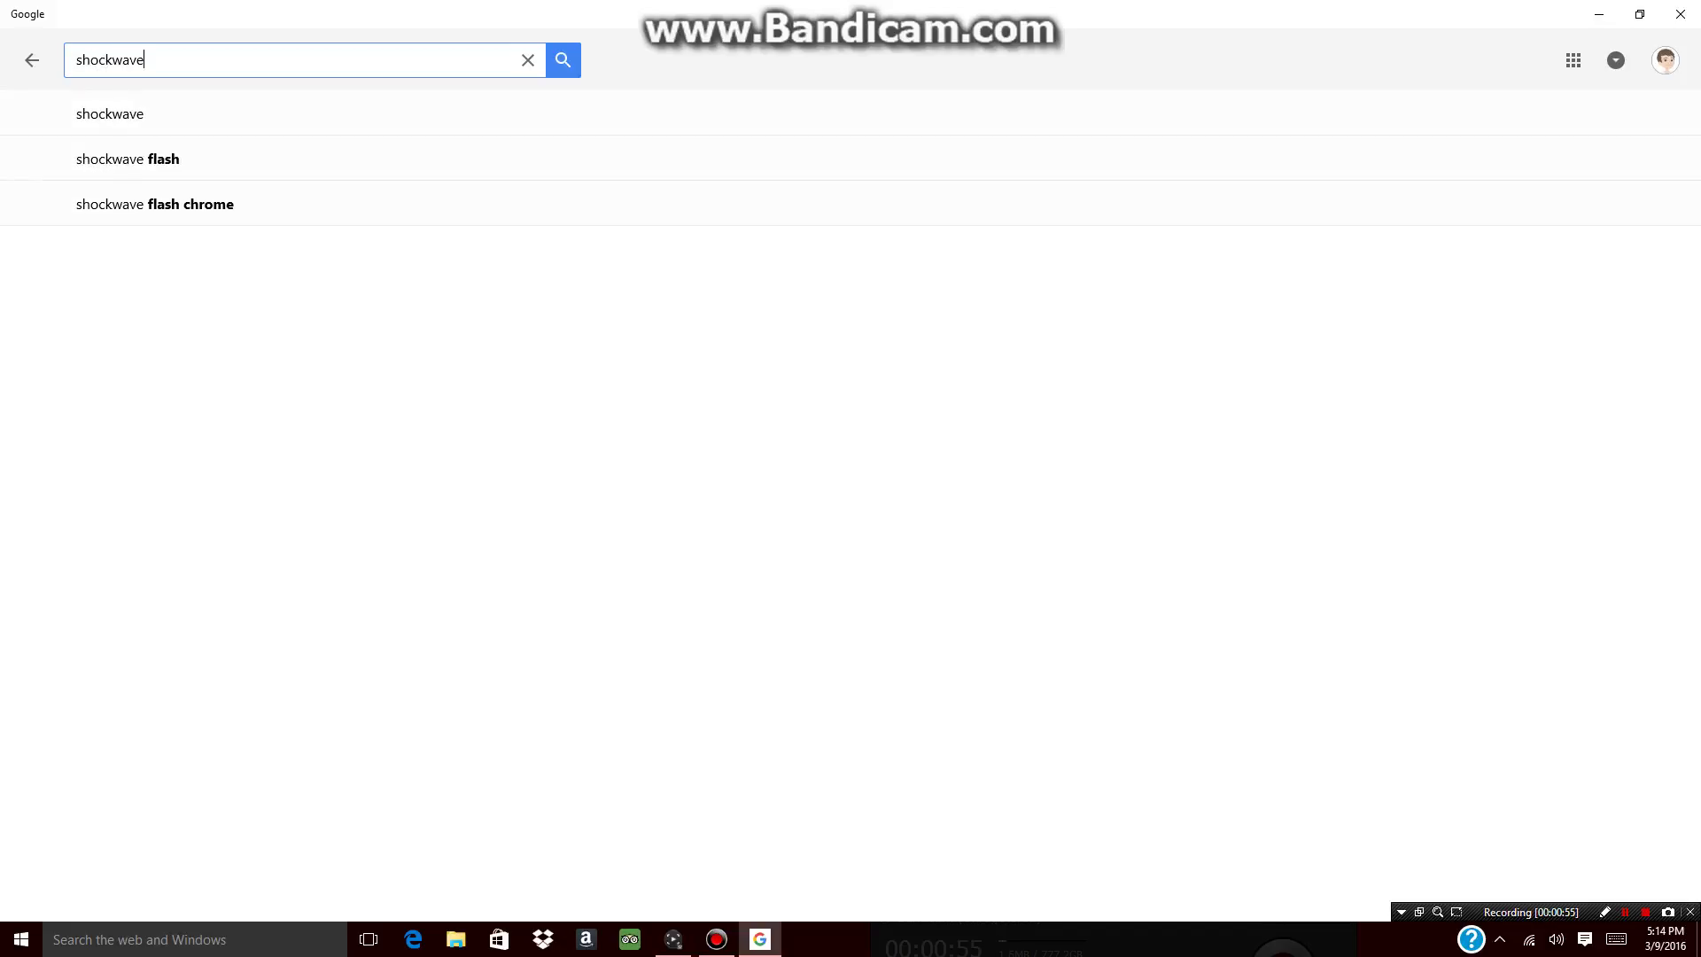
{"action": "key", "text": "Return"}
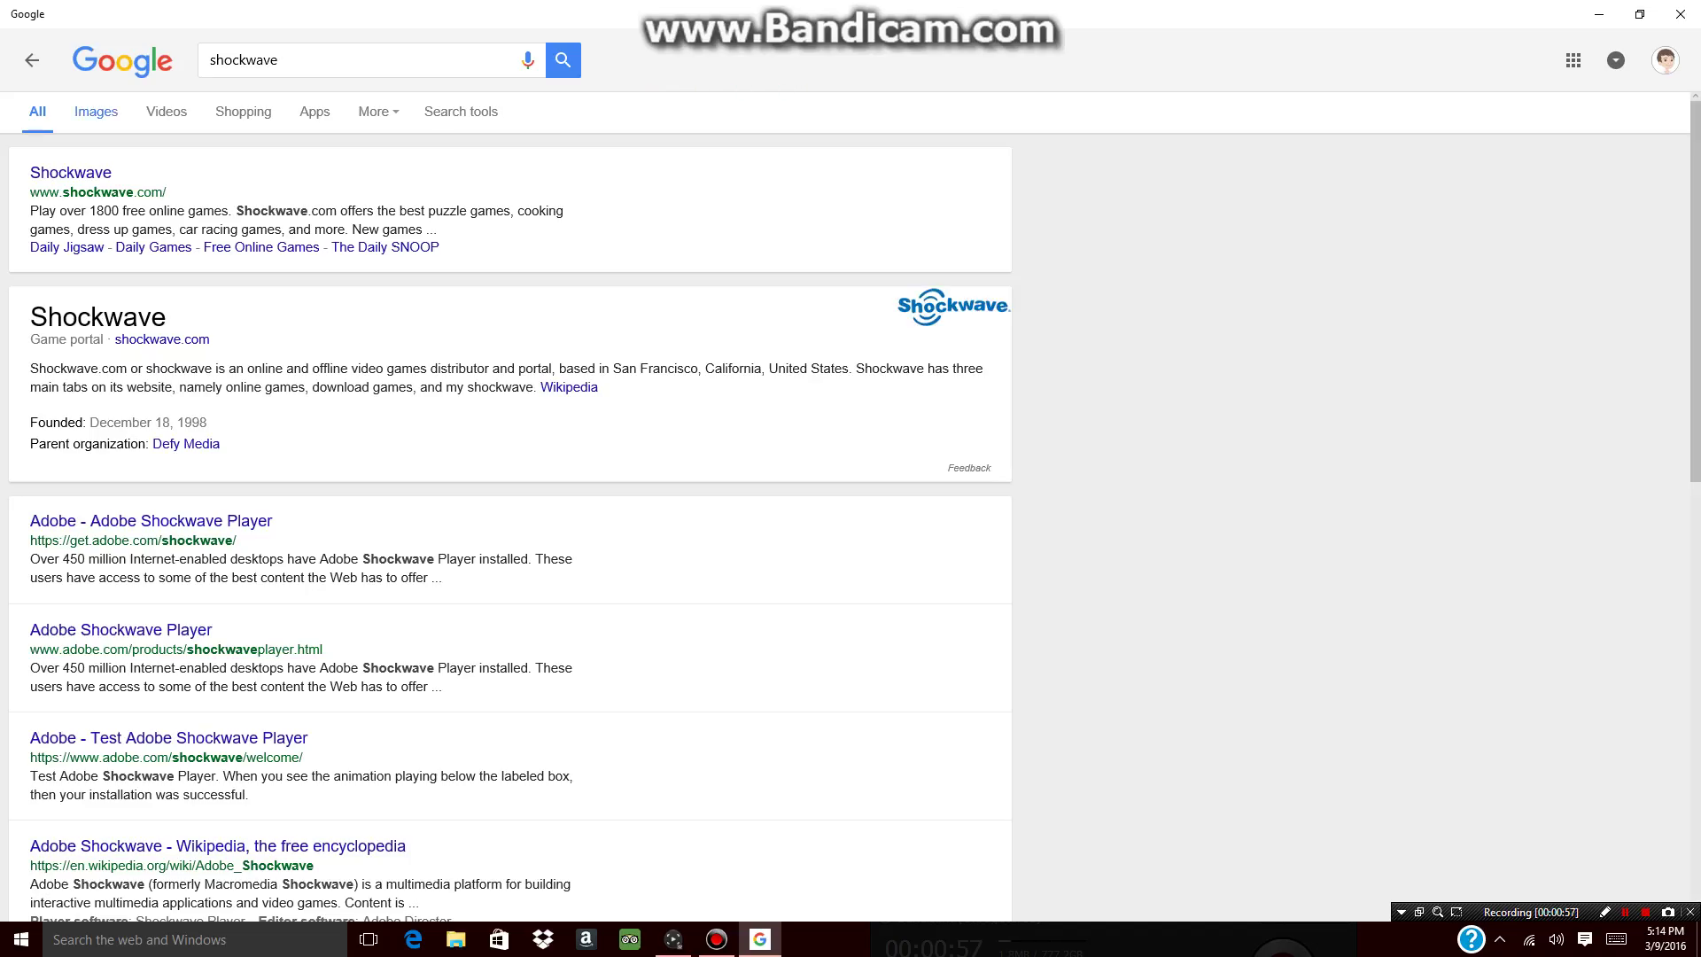
{"action": "left_click", "coordinate": [95, 111]}
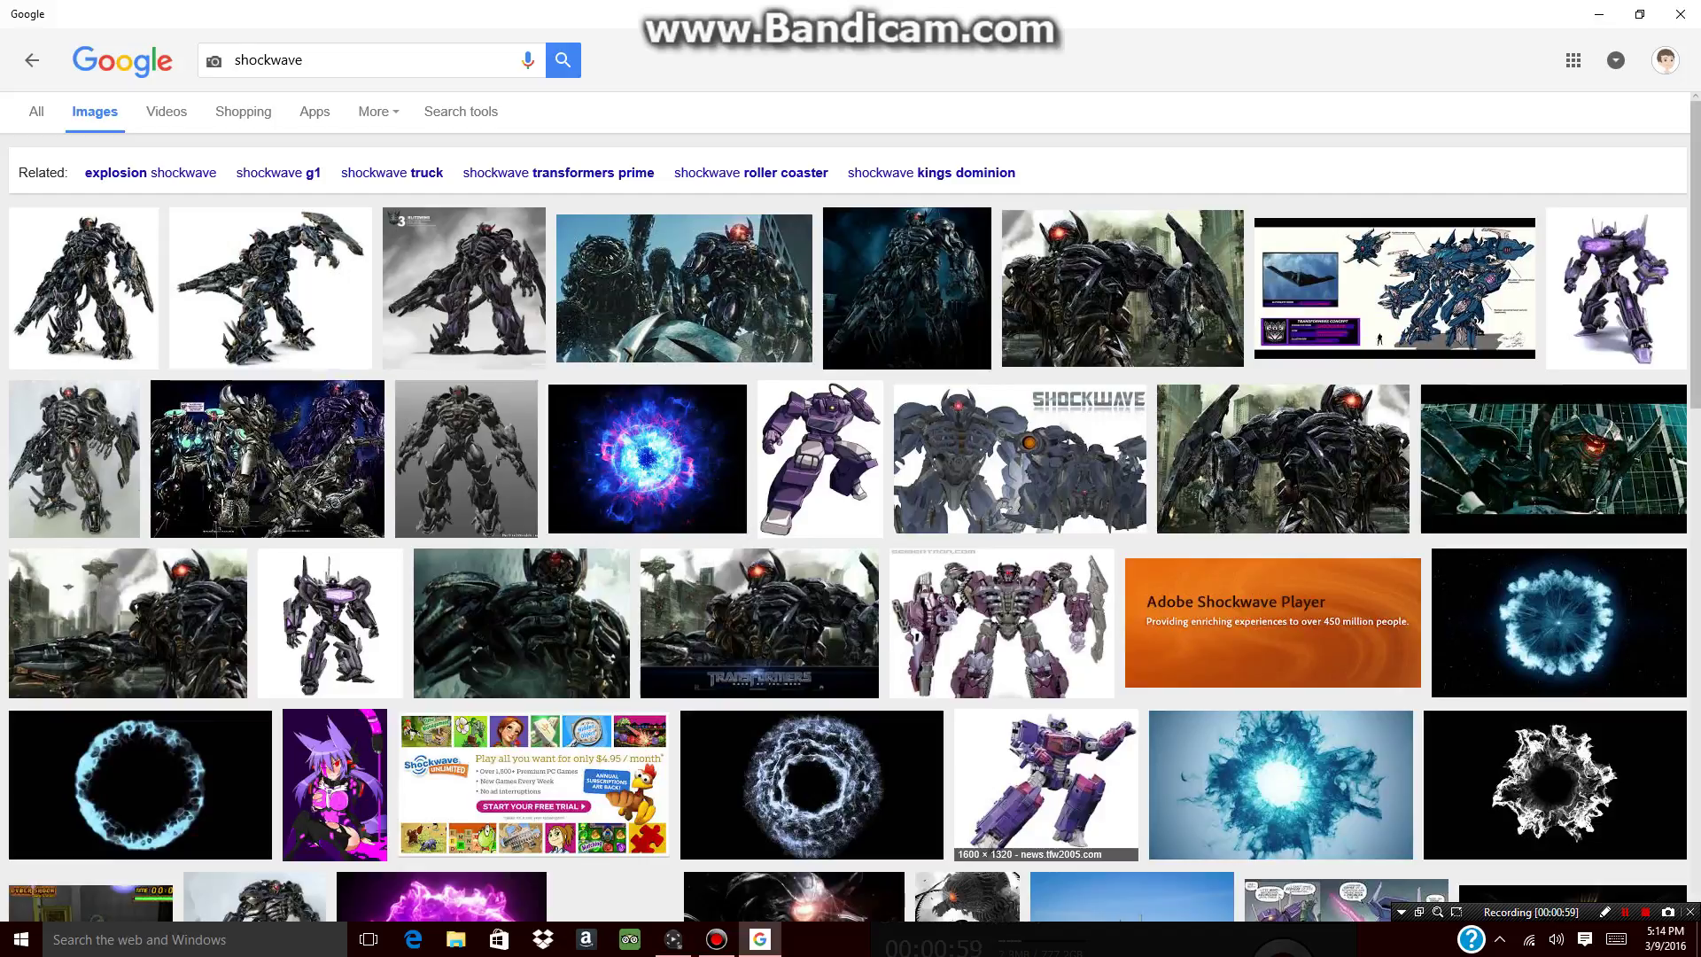
{"action": "left_click", "coordinate": [1555, 779]}
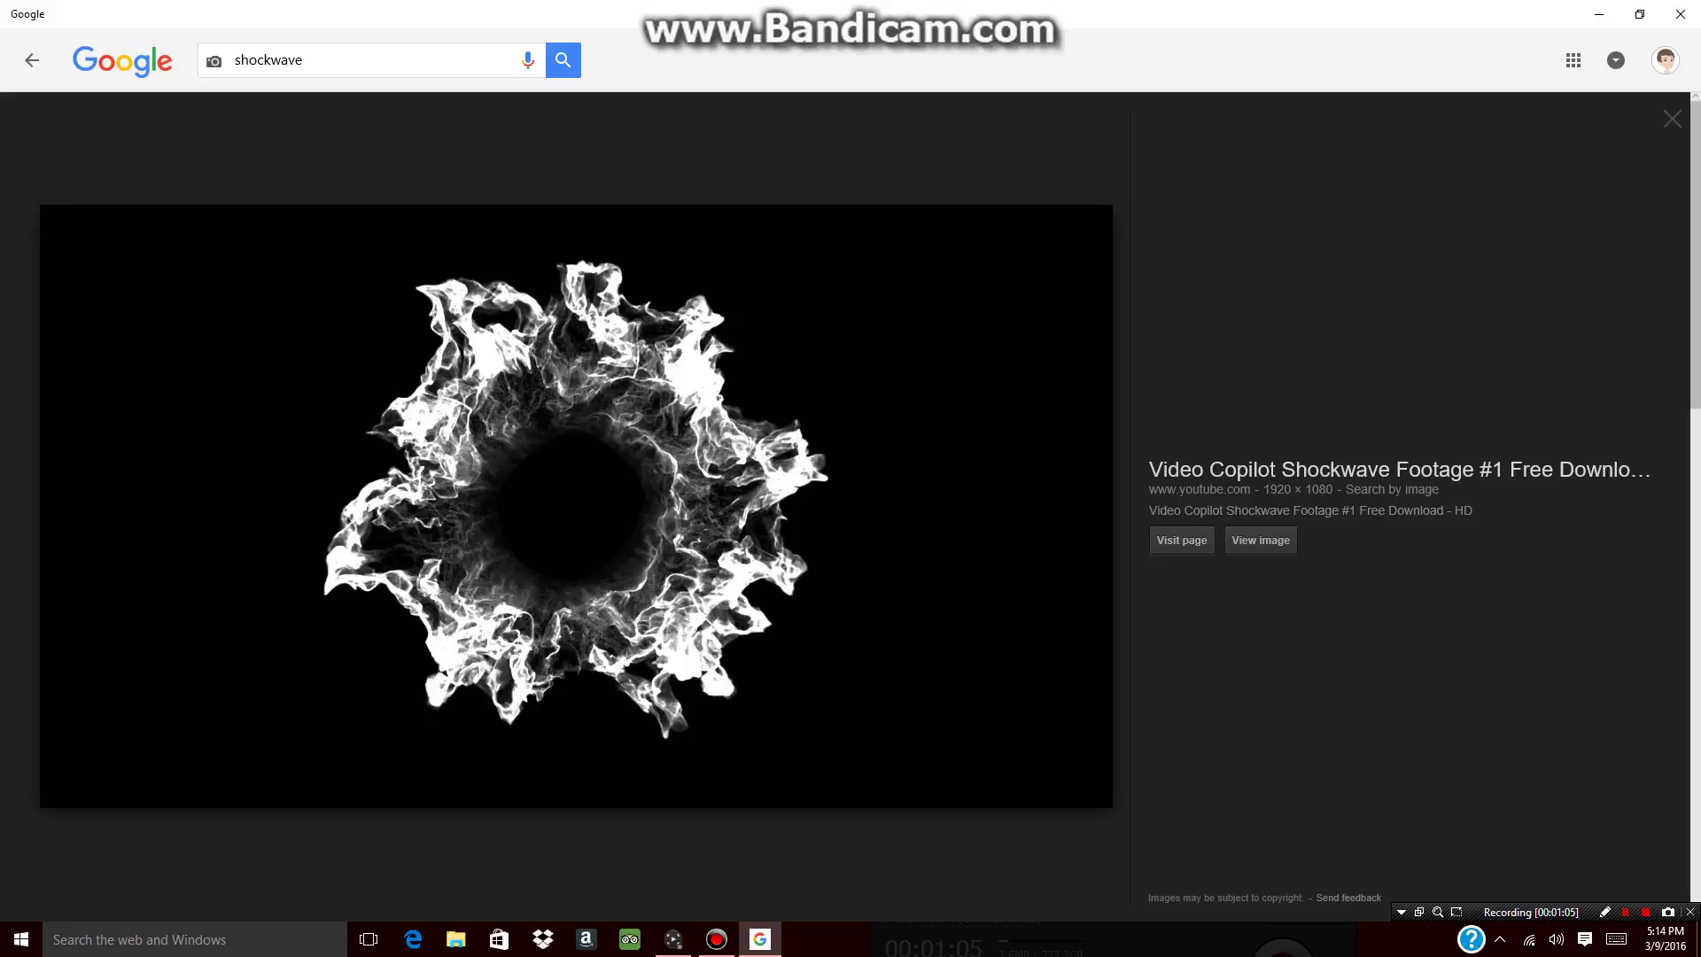
Save the full-size smoke-ring image as maxresdefault.jpg, replacing the old copy, and open a new tab
{"action": "left_click", "coordinate": [1261, 540]}
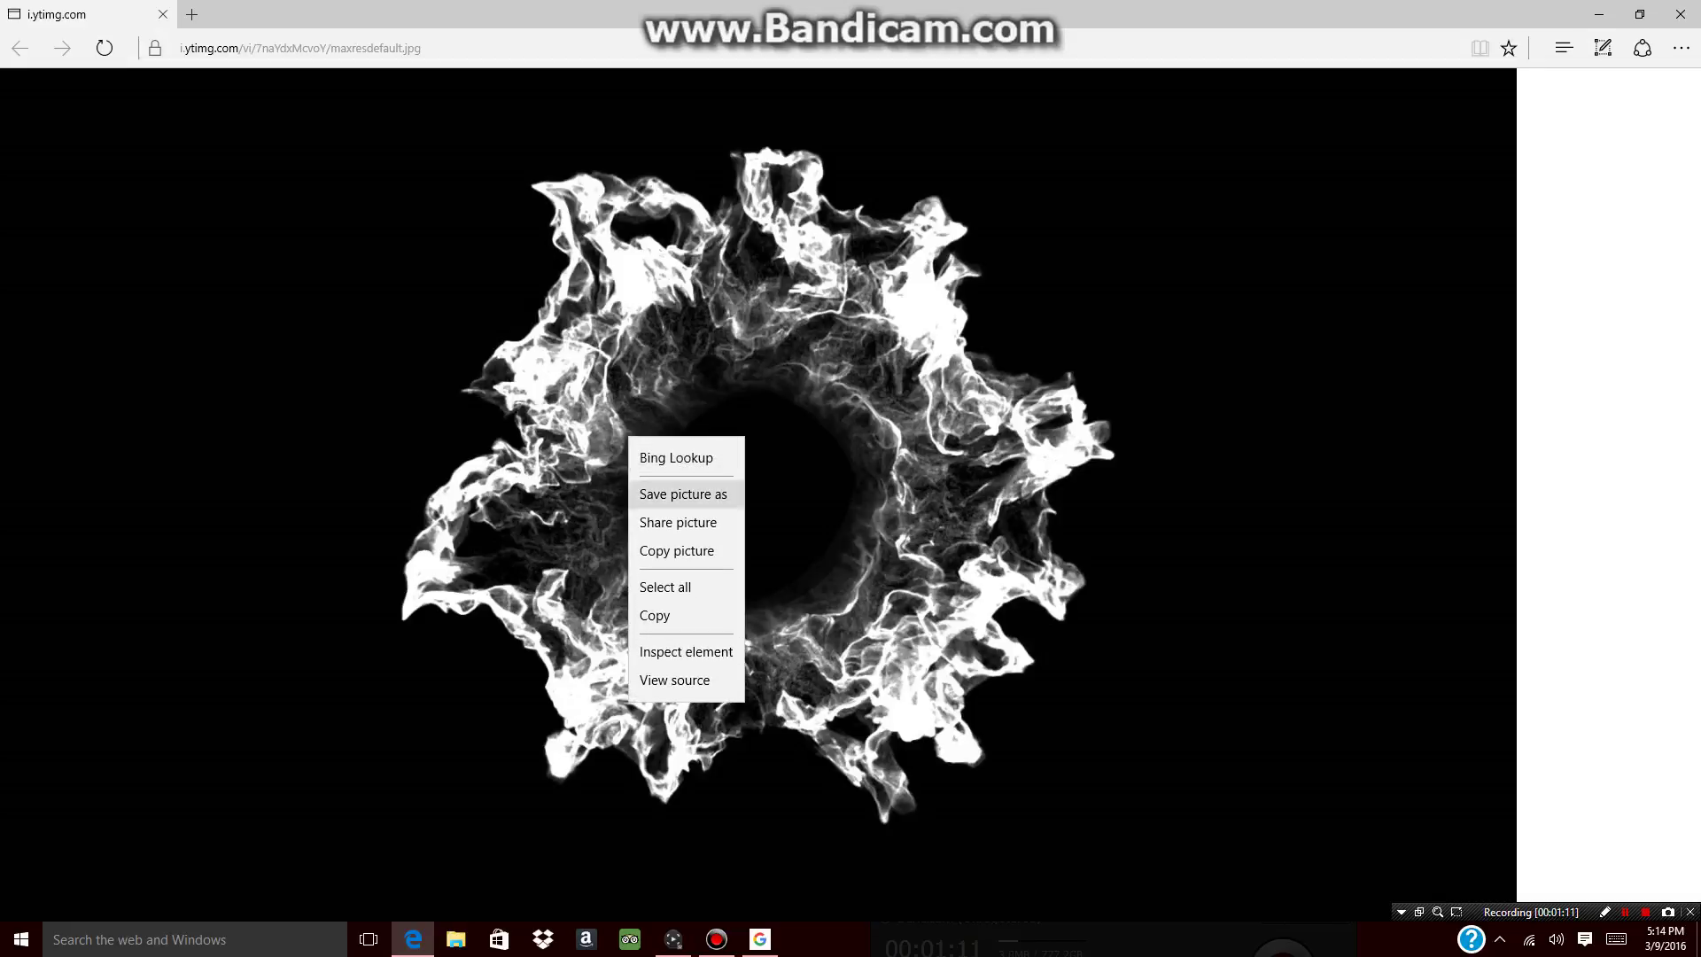
{"action": "left_click", "coordinate": [682, 493]}
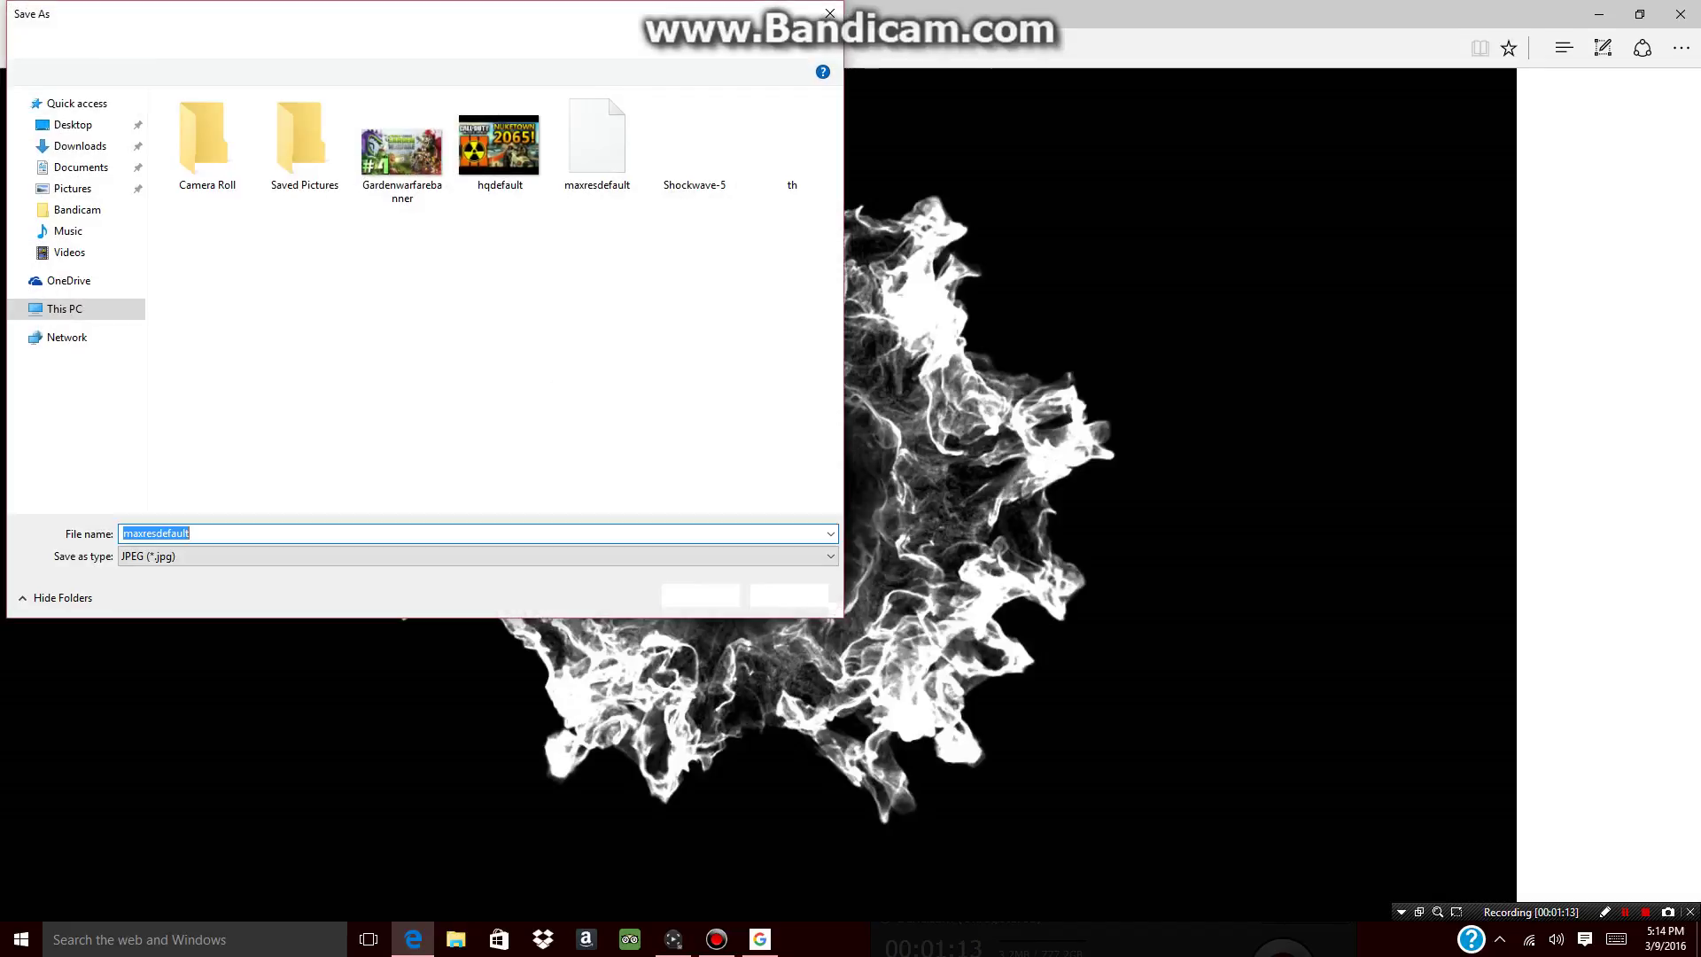
{"action": "key", "text": "Return"}
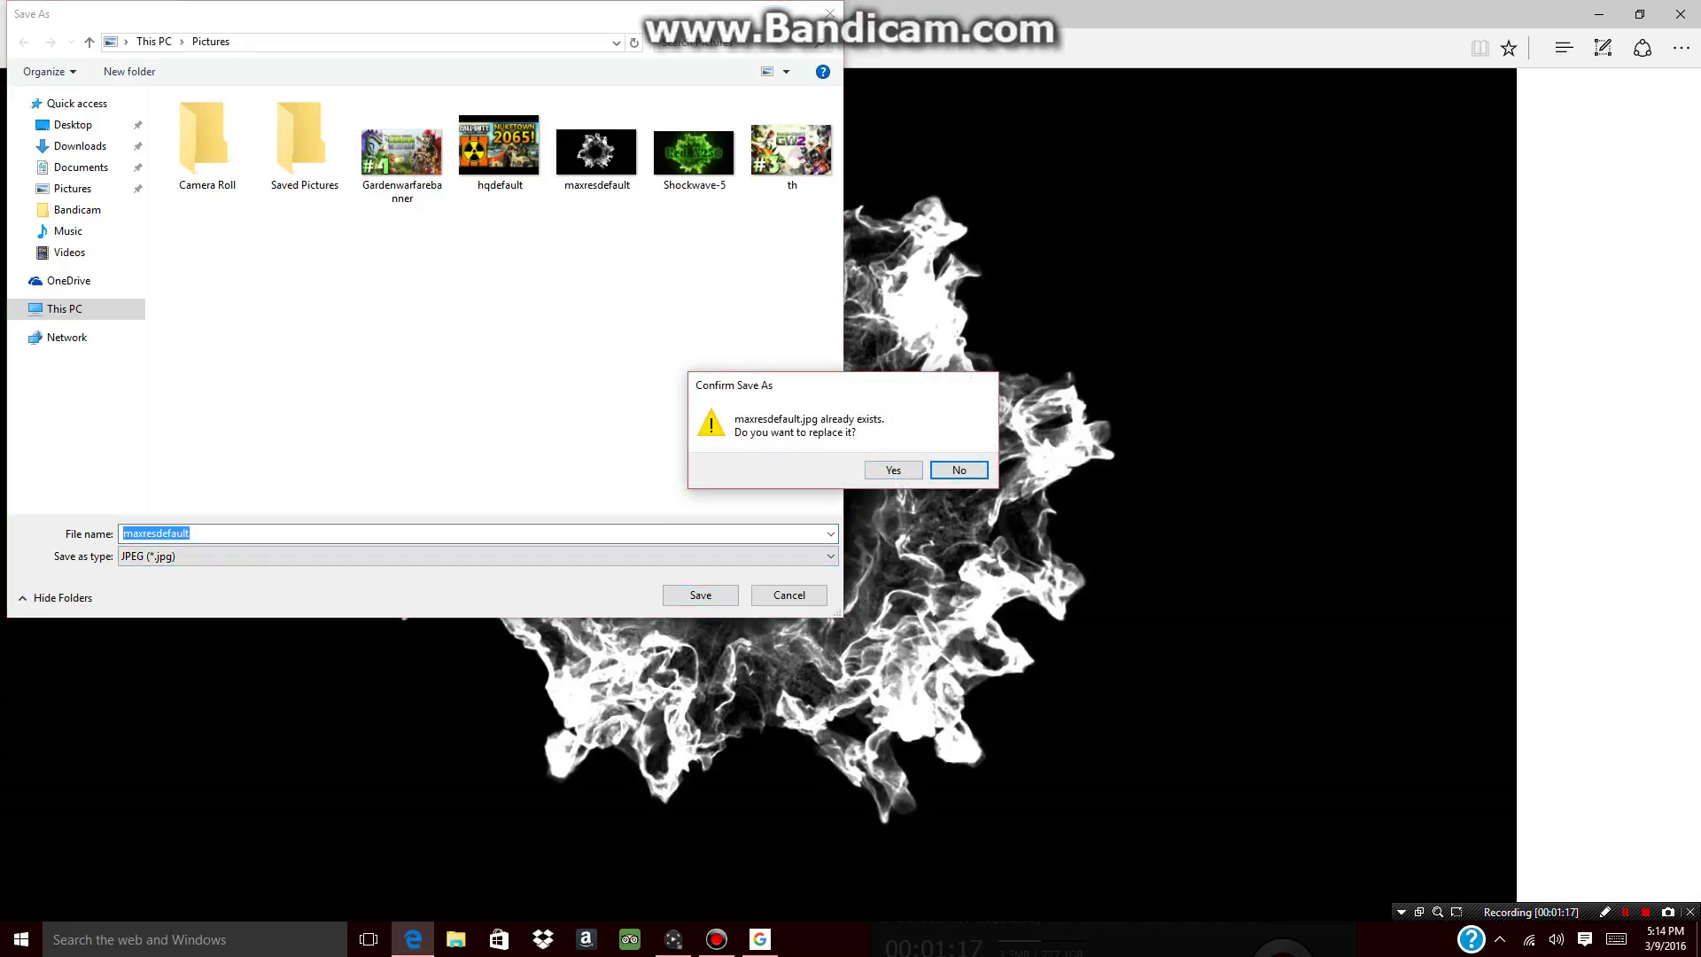
{"action": "key", "text": "Left"}
{"action": "key", "text": "Return"}
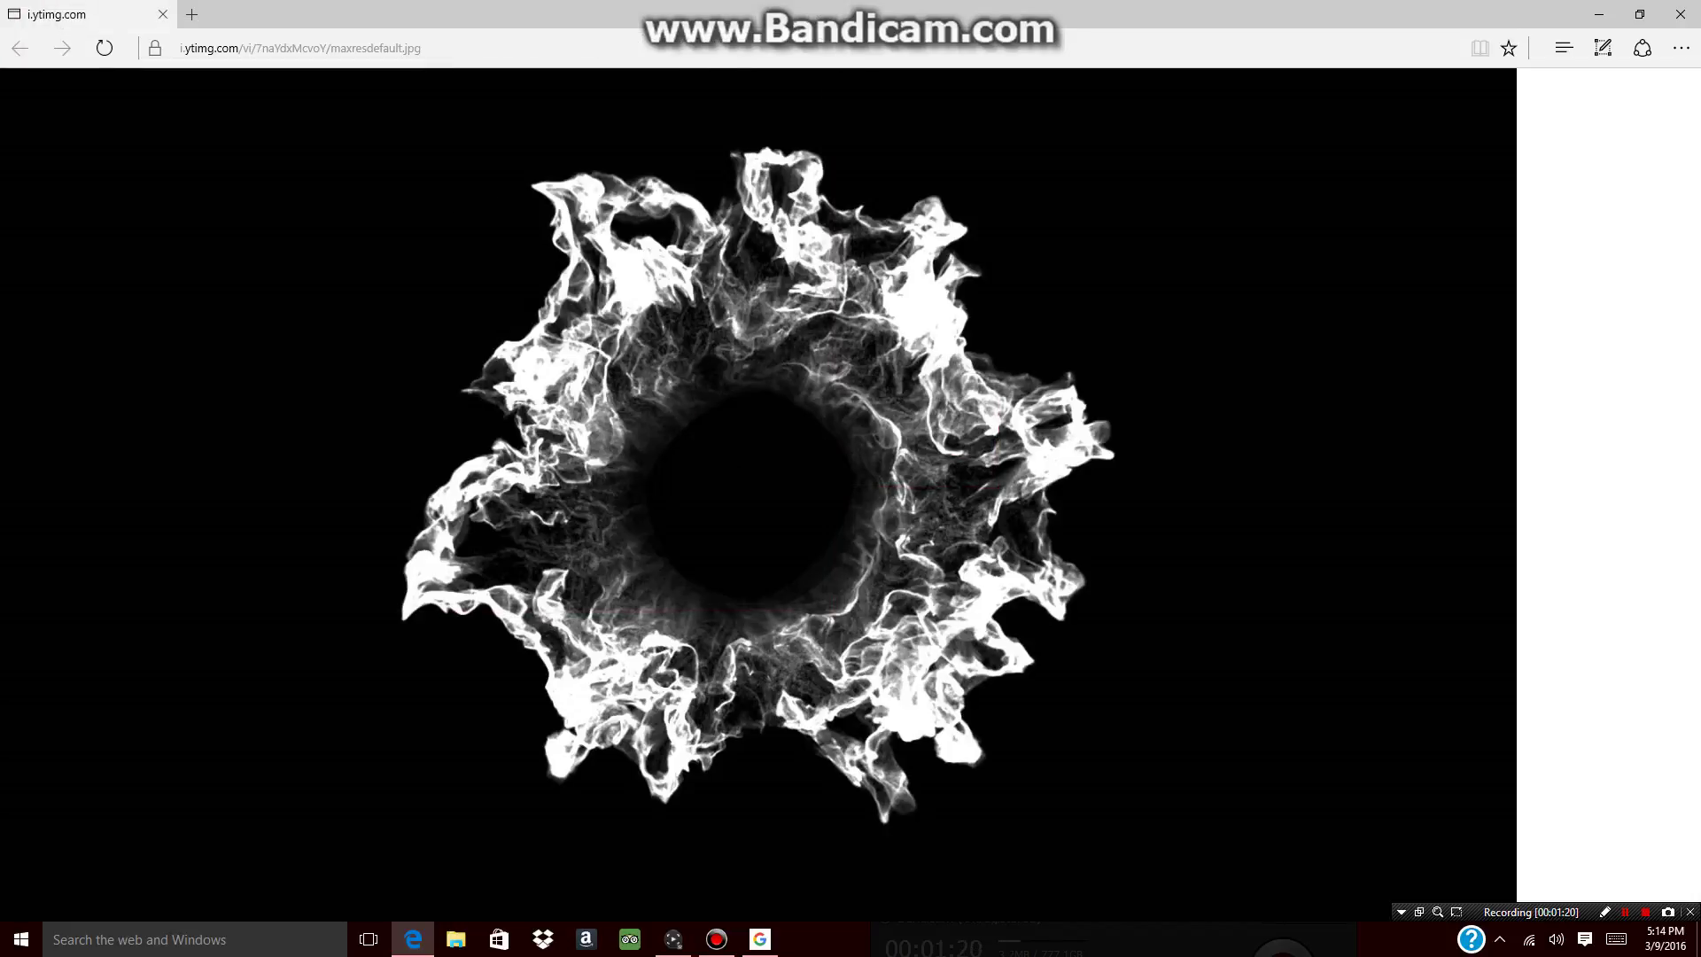
{"action": "left_click", "coordinate": [191, 14]}
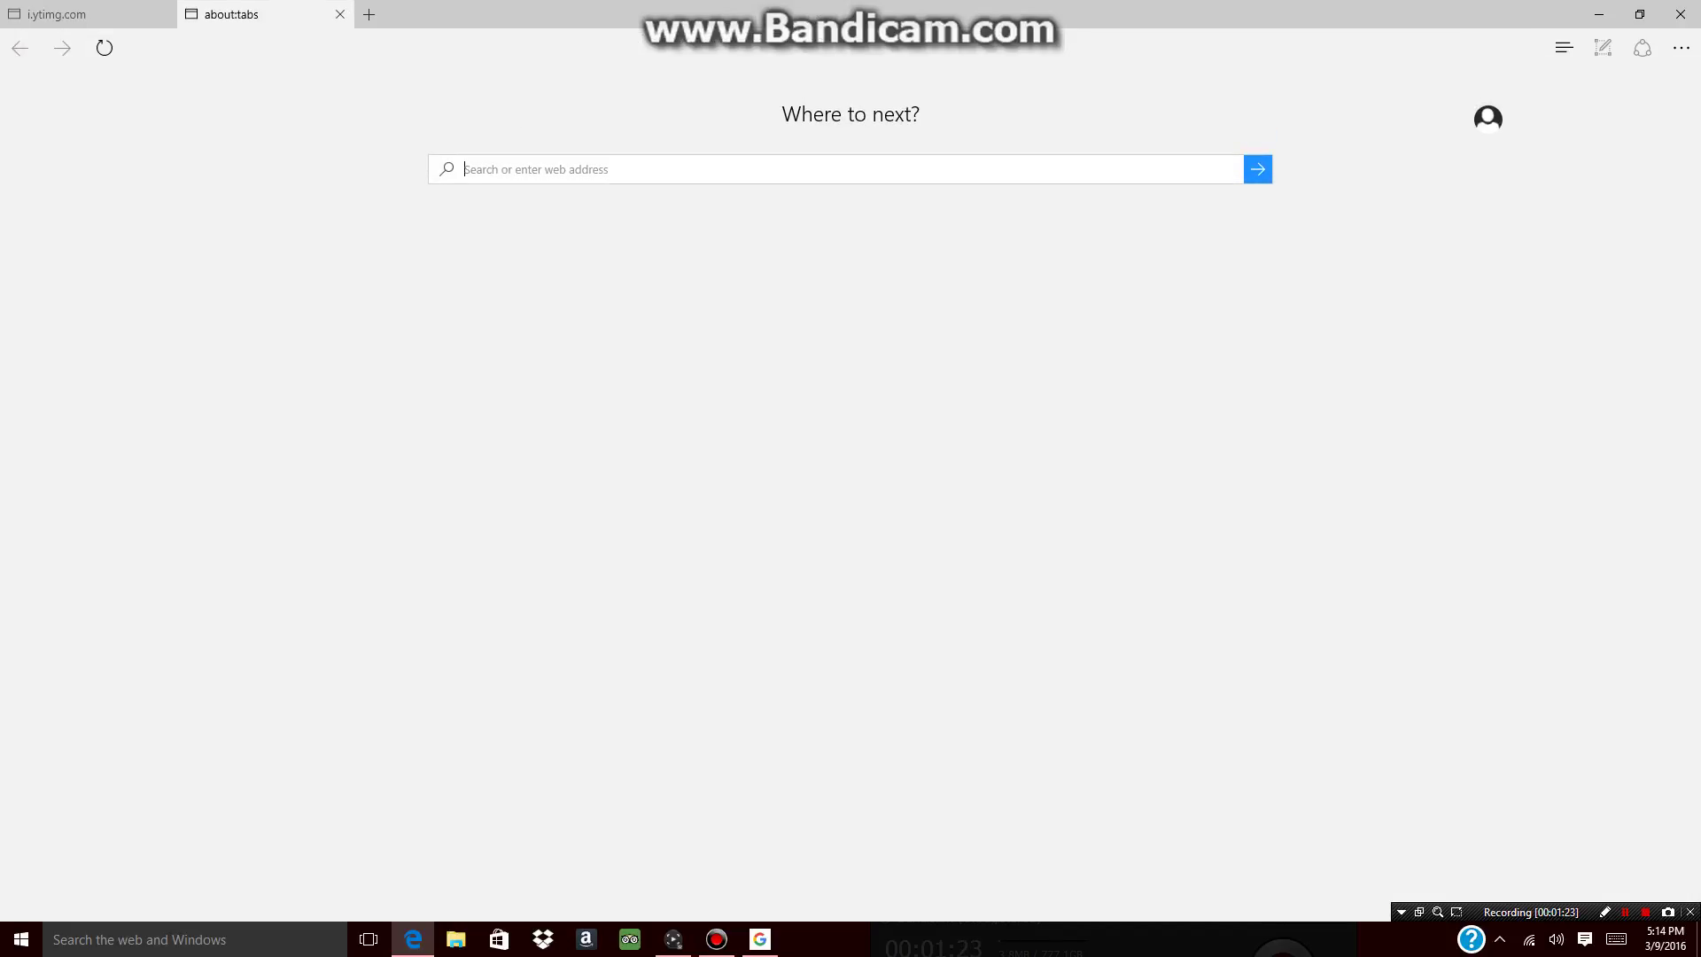
Go to cooltext.com and browse its Choose a Logo Style gallery
{"action": "type", "text": "coolte"}
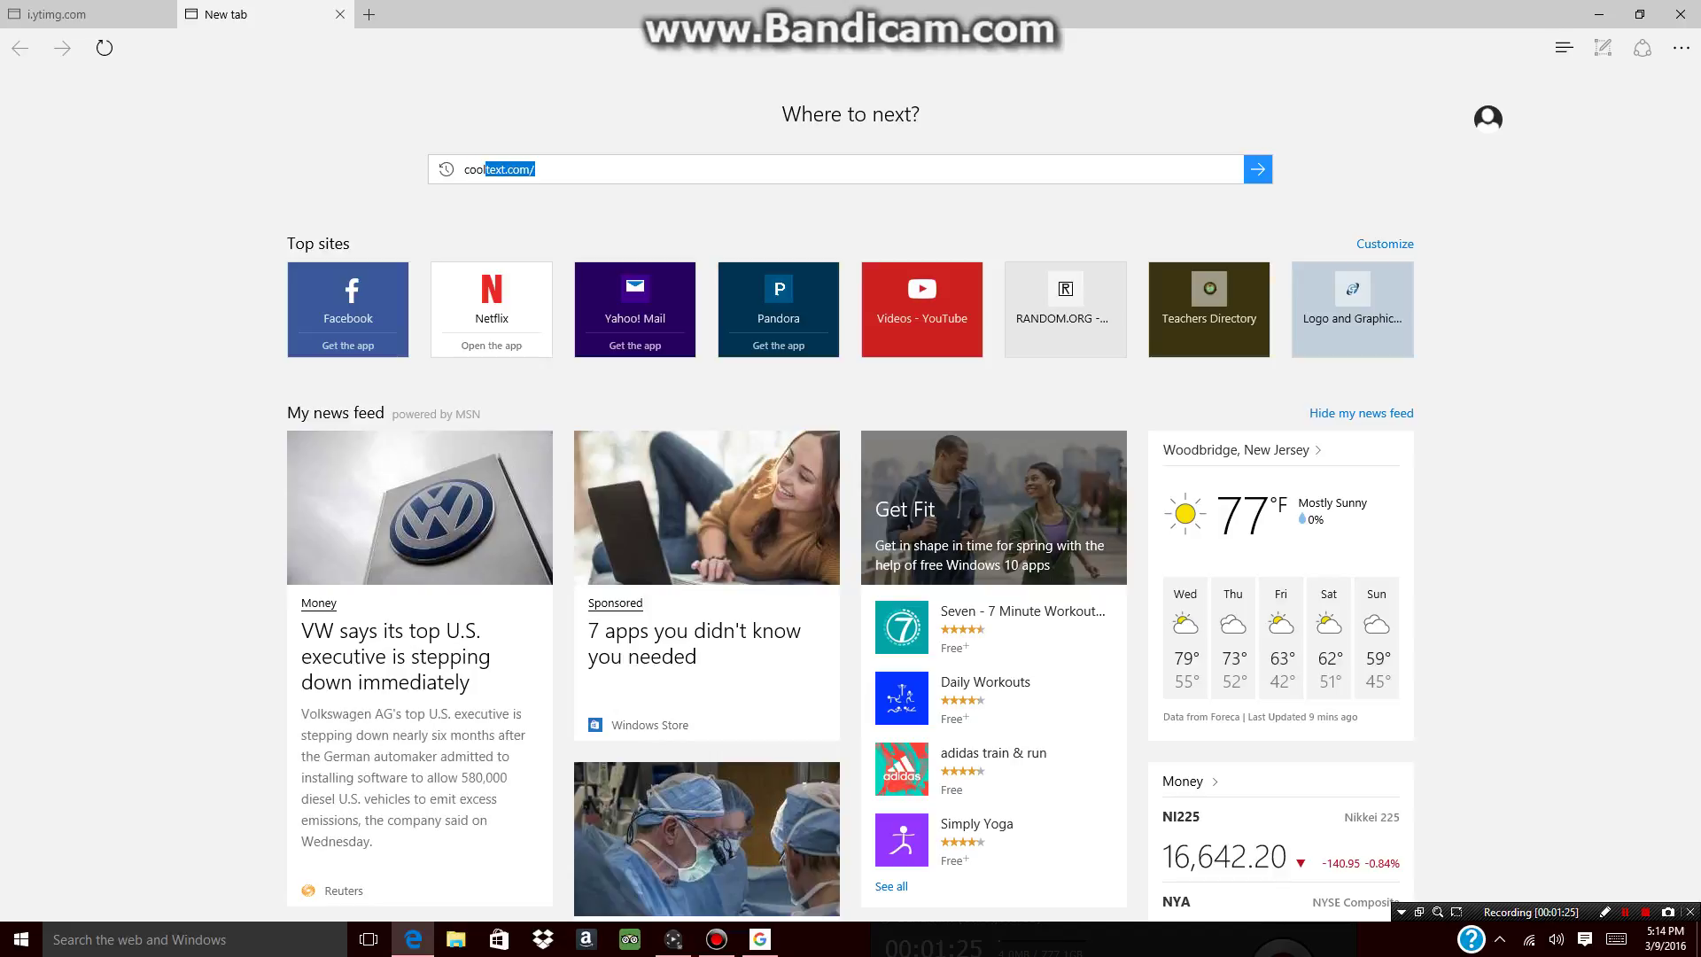
{"action": "type", "text": "xt.com"}
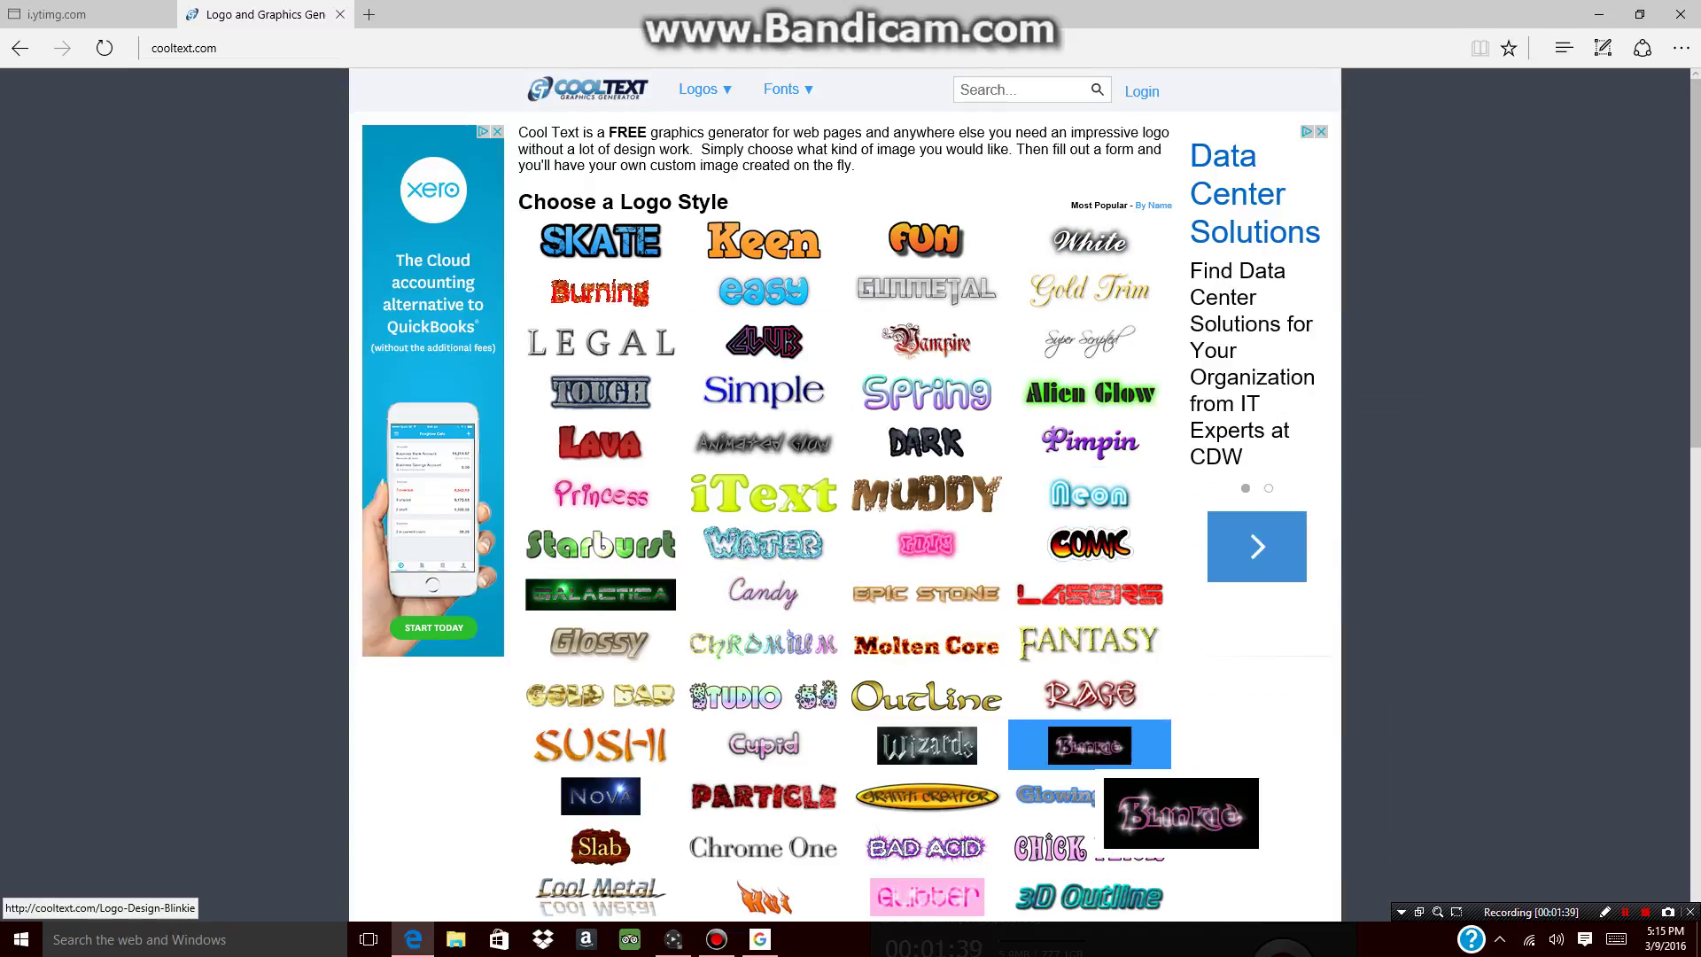
{"action": "scroll", "coordinate": [846, 496], "scroll_direction": "down", "scroll_amount": 7}
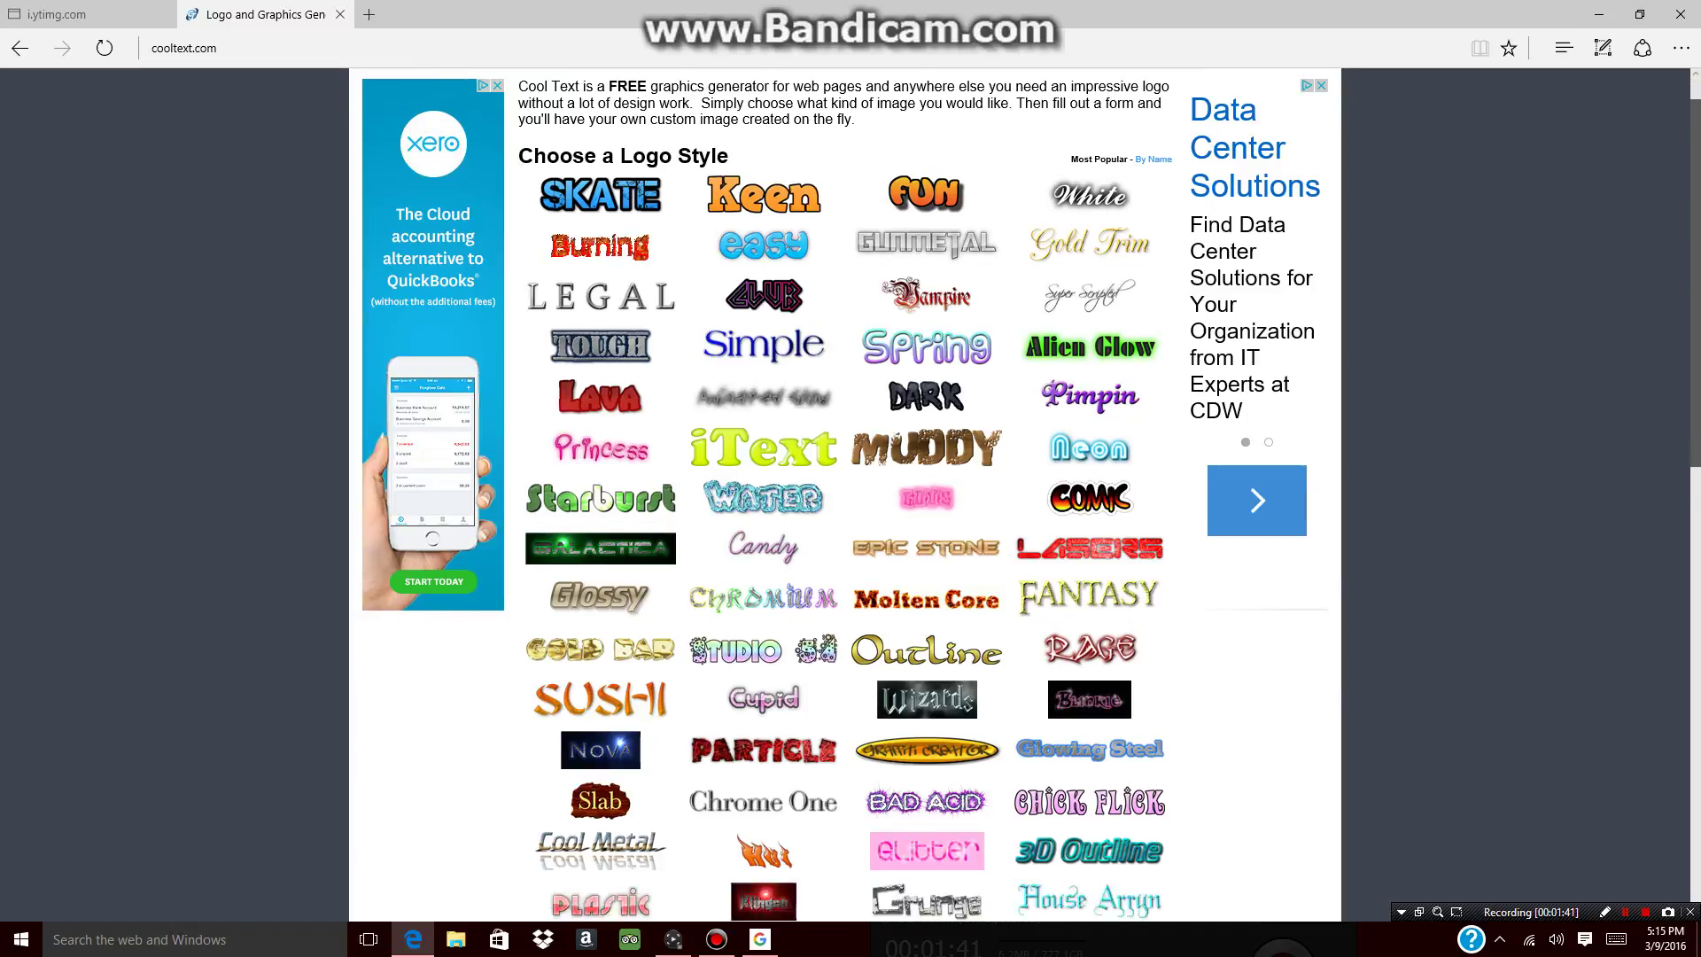
{"action": "scroll", "coordinate": [926, 757], "scroll_direction": "down", "scroll_amount": 1}
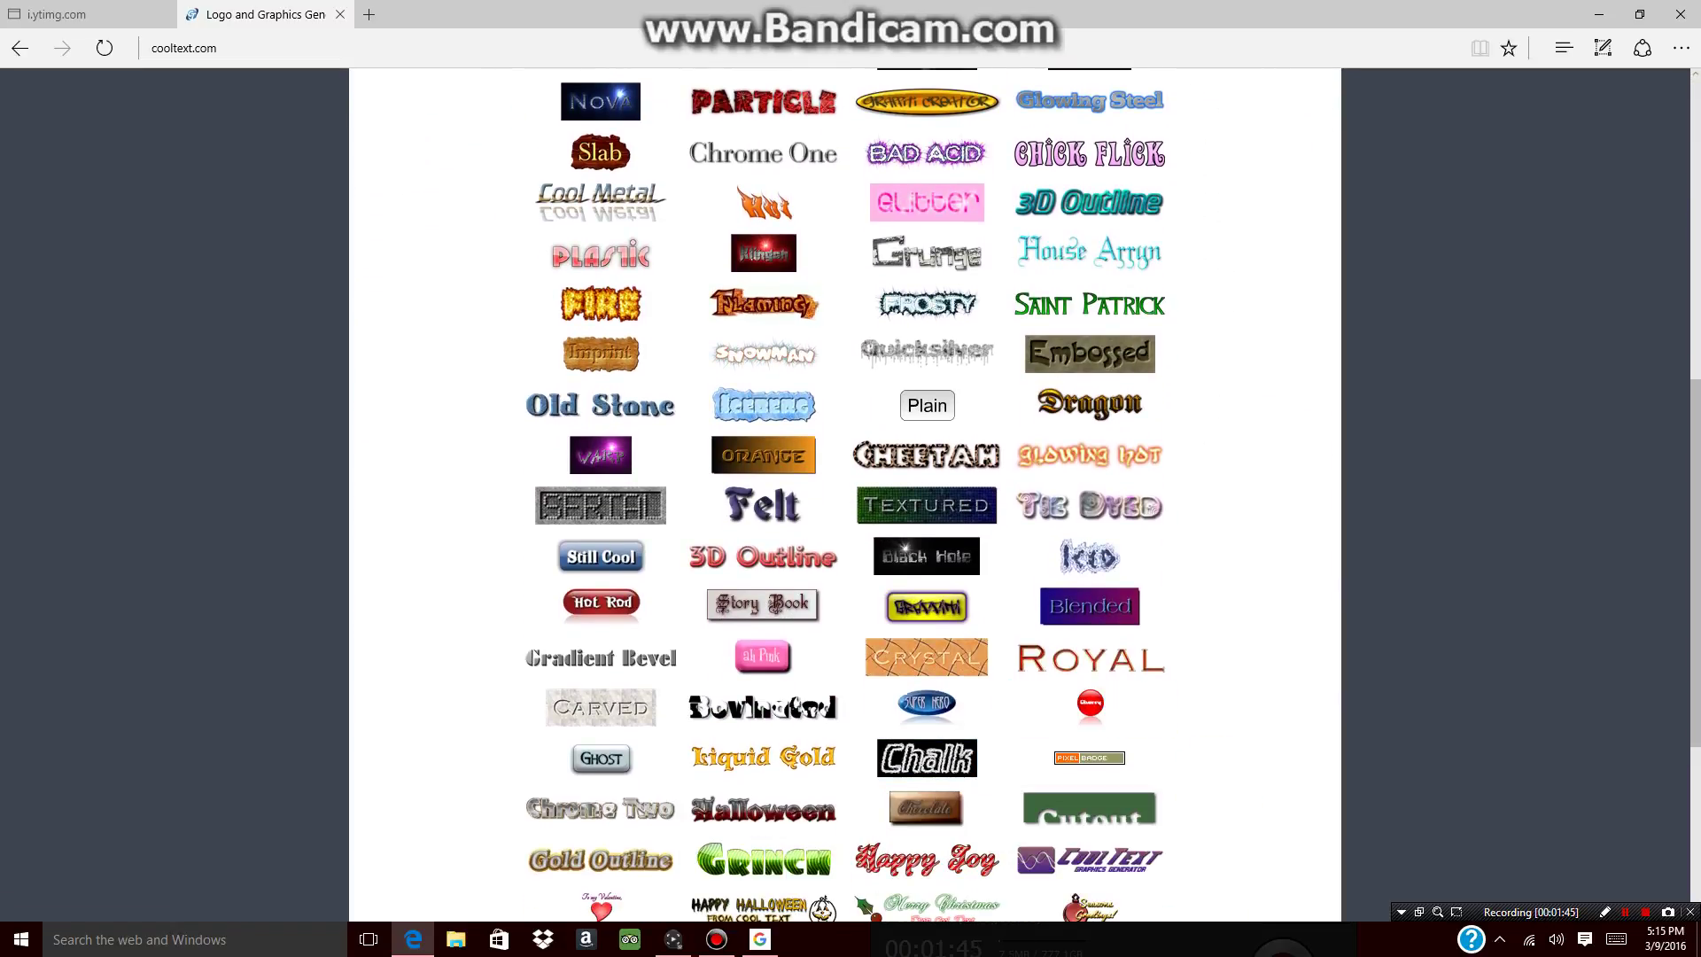
{"action": "scroll", "coordinate": [846, 496], "scroll_direction": "up", "scroll_amount": 8}
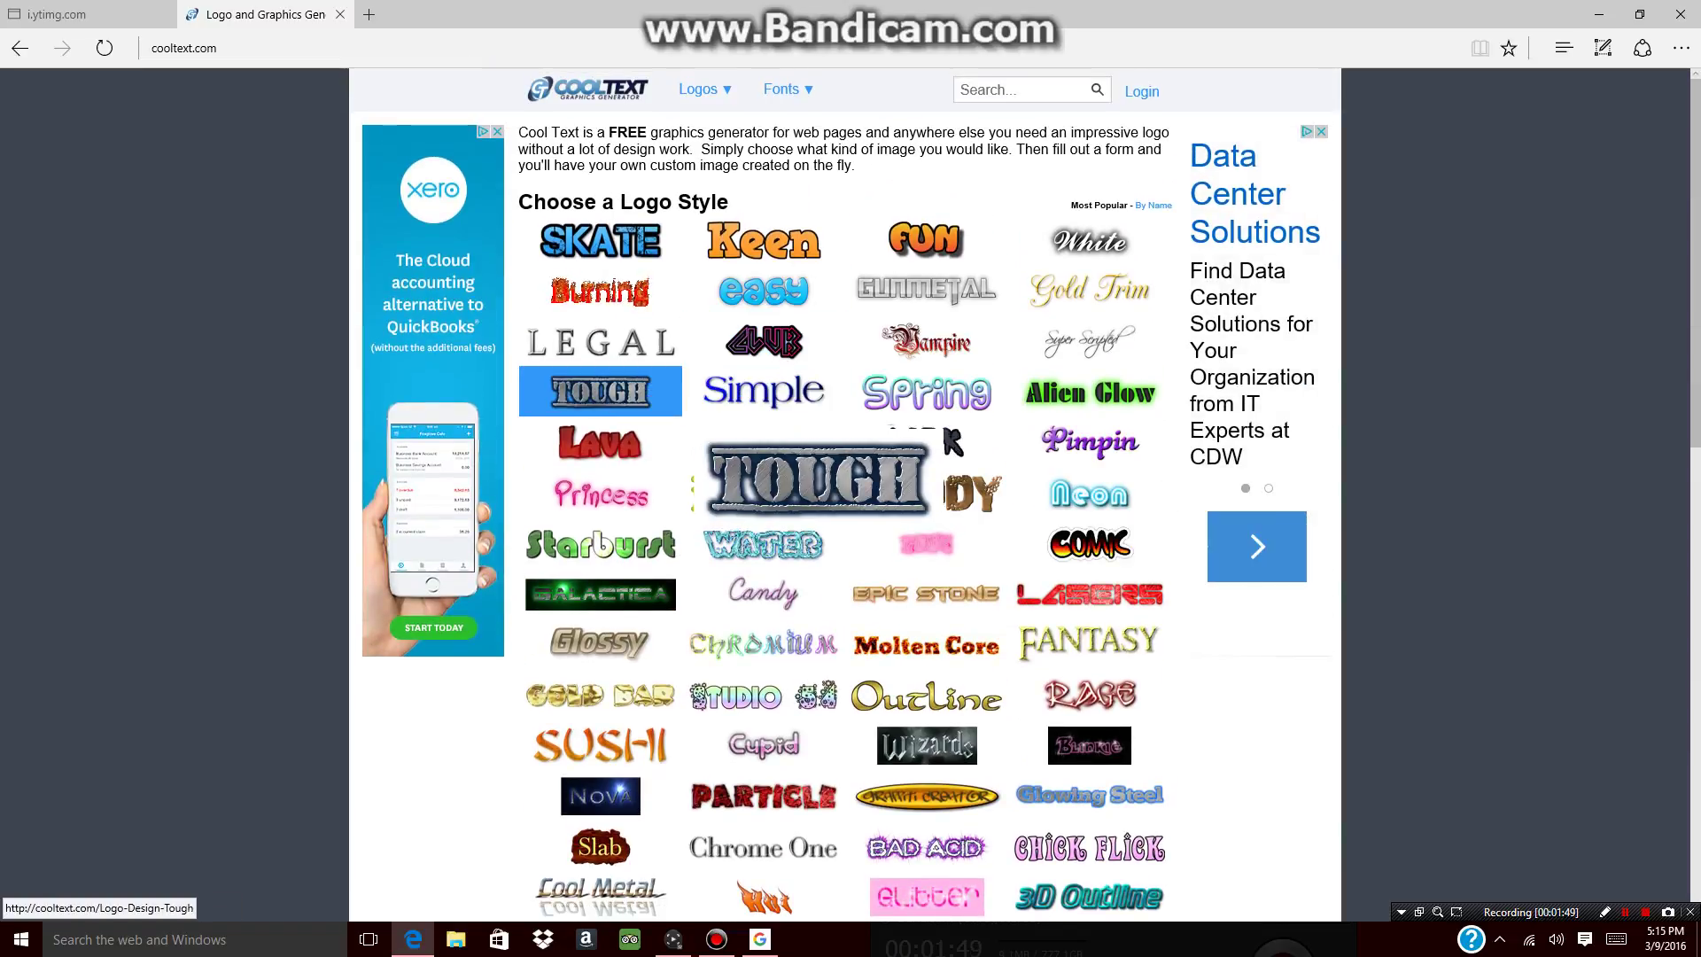
Choose the Tough logo style and replace the default text with 'BAD NEWS'
{"action": "left_click", "coordinate": [601, 391]}
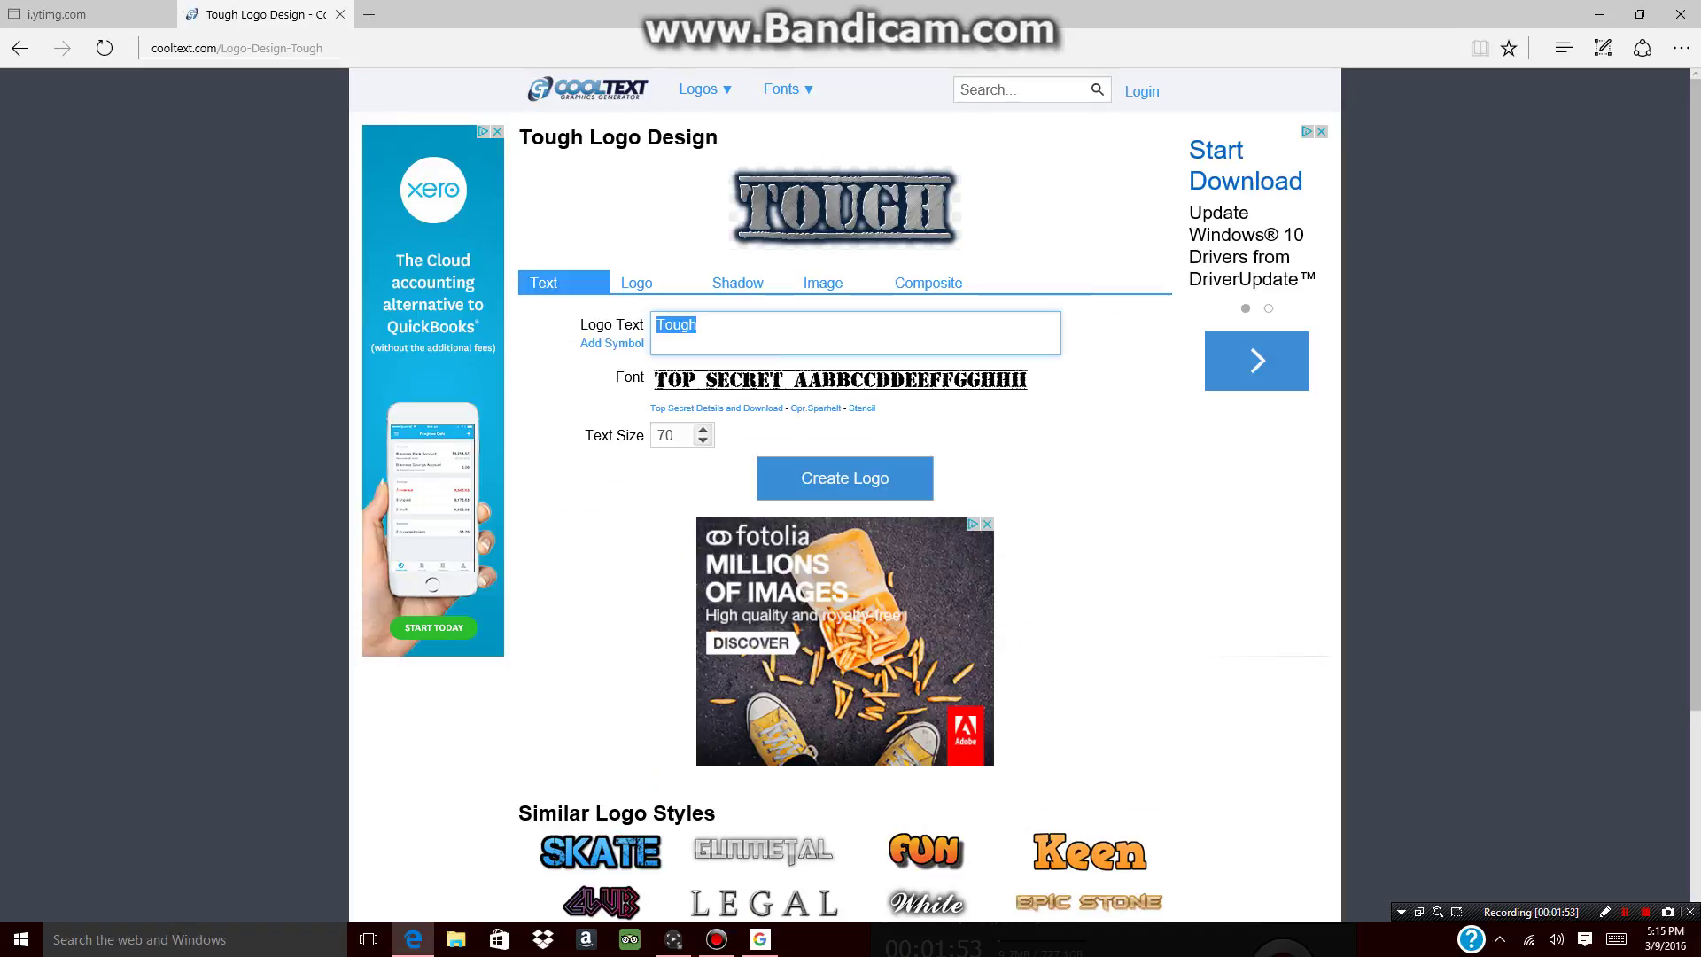
{"action": "key", "text": "BackSpace"}
{"action": "type", "text": "Bad N"}
{"action": "key", "text": "BackSpace"}
{"action": "key", "text": "BackSpace"}
{"action": "key", "text": "BackSpace"}
{"action": "key", "text": "BackSpace"}
{"action": "key", "text": "BackSpace"}
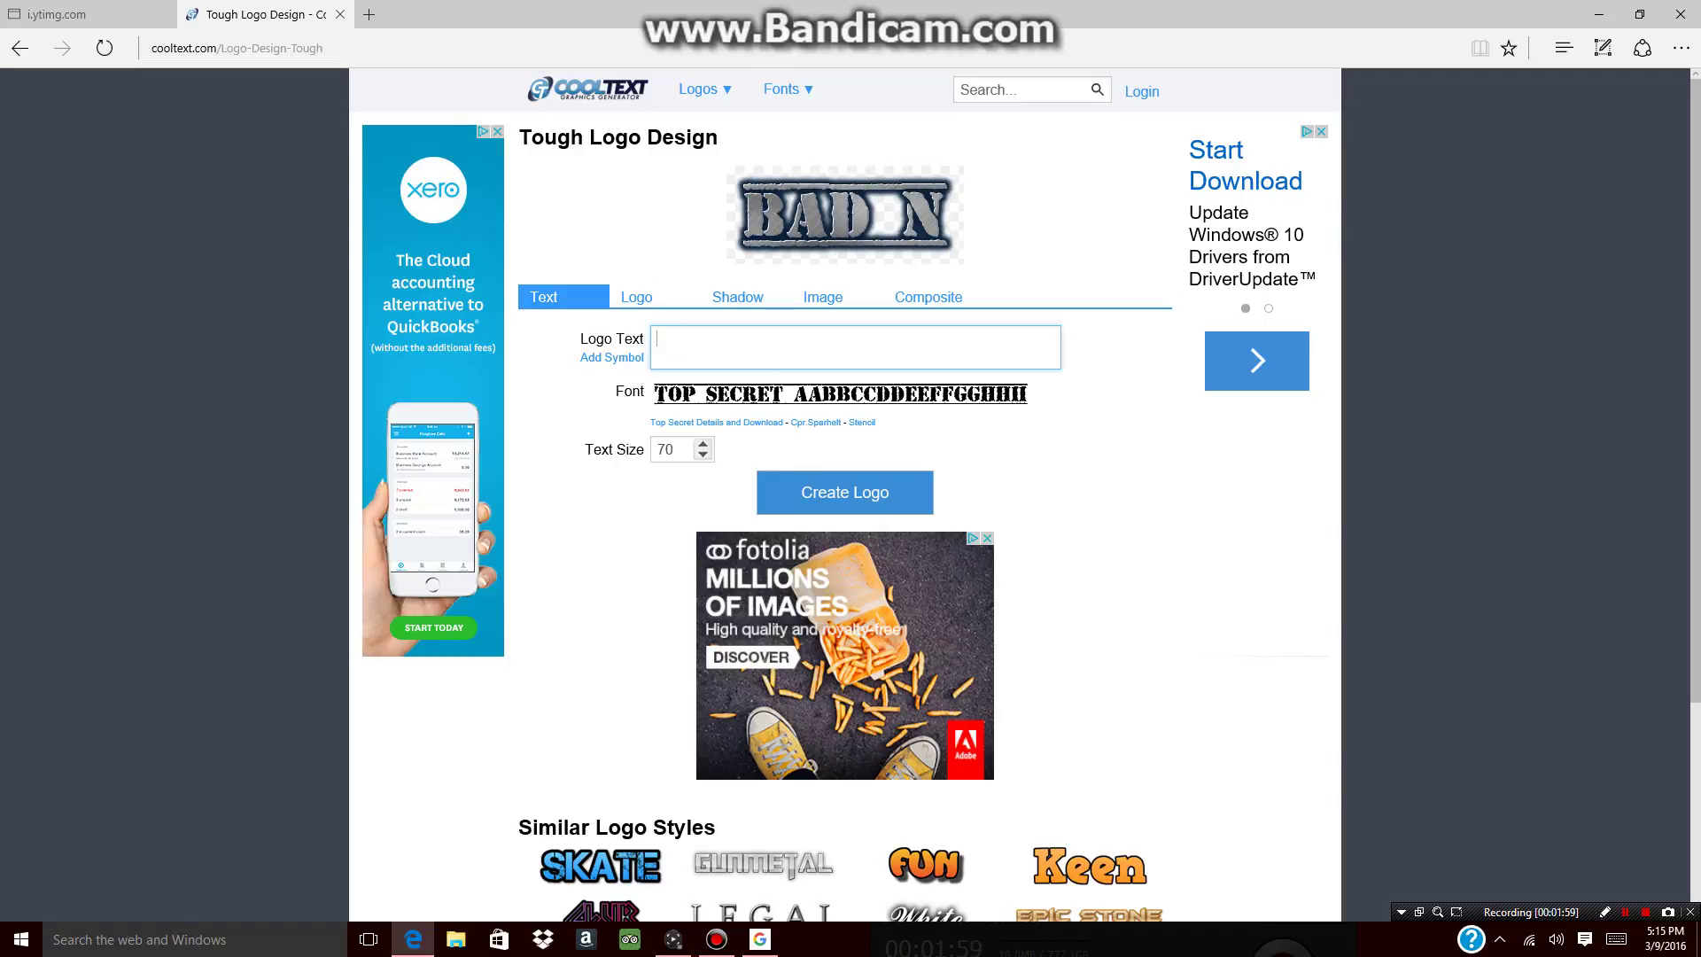
{"action": "type", "text": "BAD NEWS AND GOOD"}
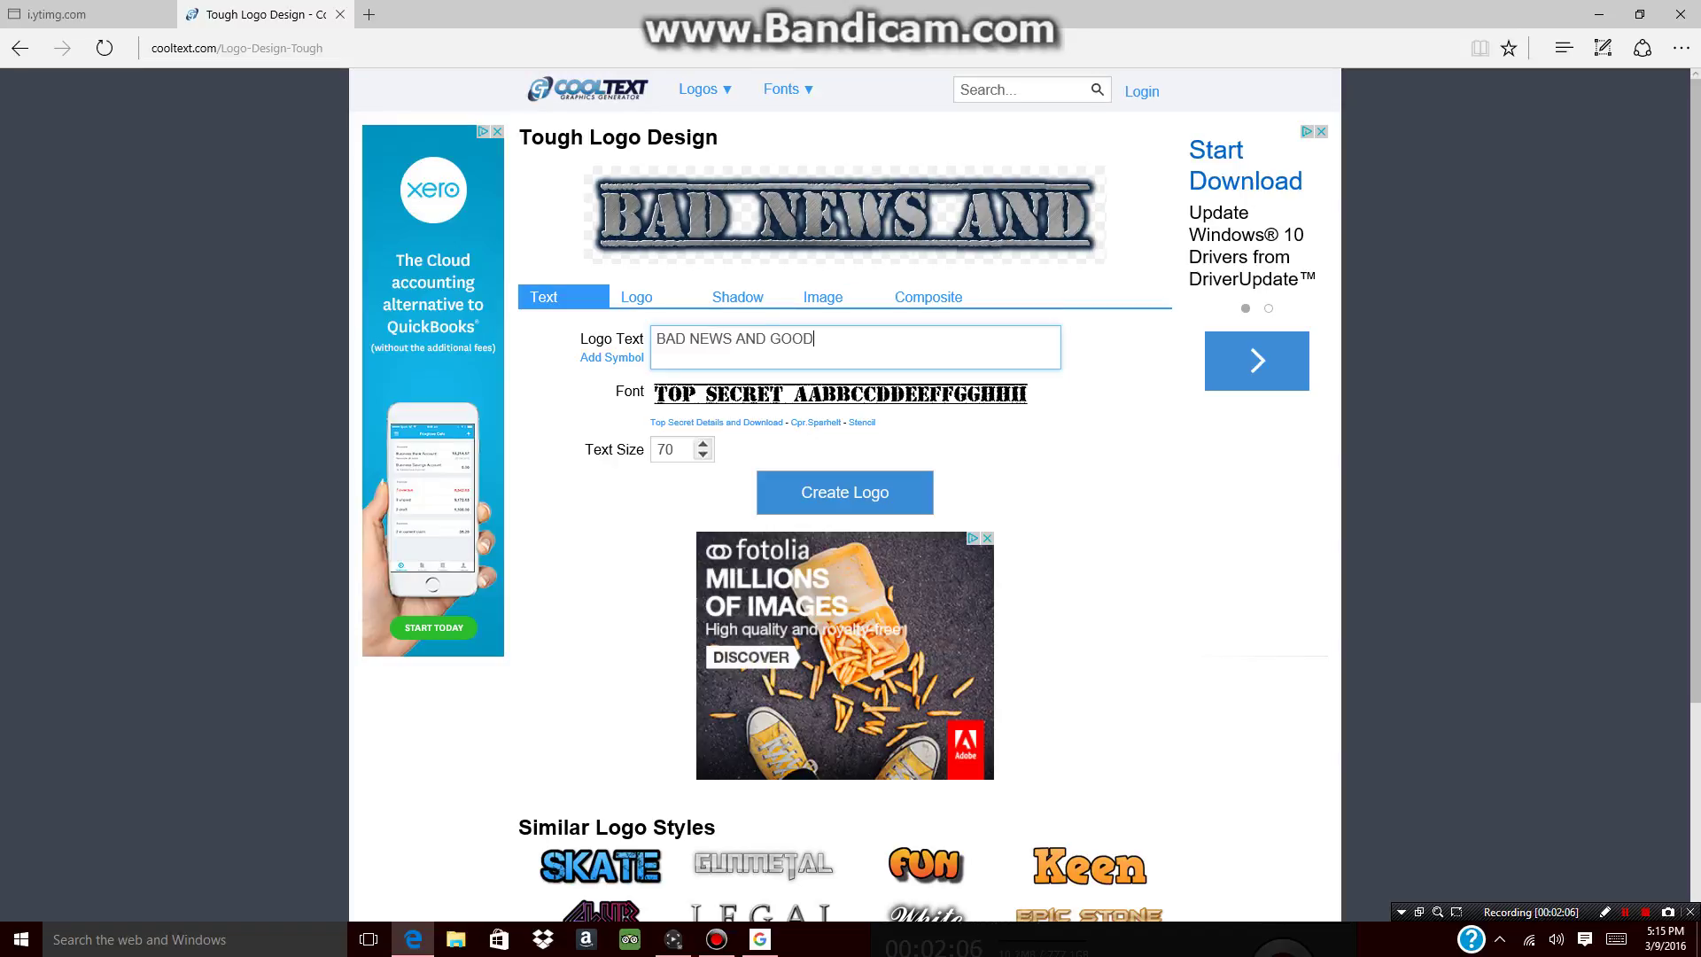
{"action": "key", "text": "BackSpace"}
{"action": "key", "text": "BackSpace"}
{"action": "key", "text": "BackSpace"}
{"action": "key", "text": "BackSpace"}
{"action": "key", "text": "BackSpace"}
{"action": "key", "text": "BackSpace"}
{"action": "key", "text": "BackSpace"}
{"action": "key", "text": "BackSpace"}
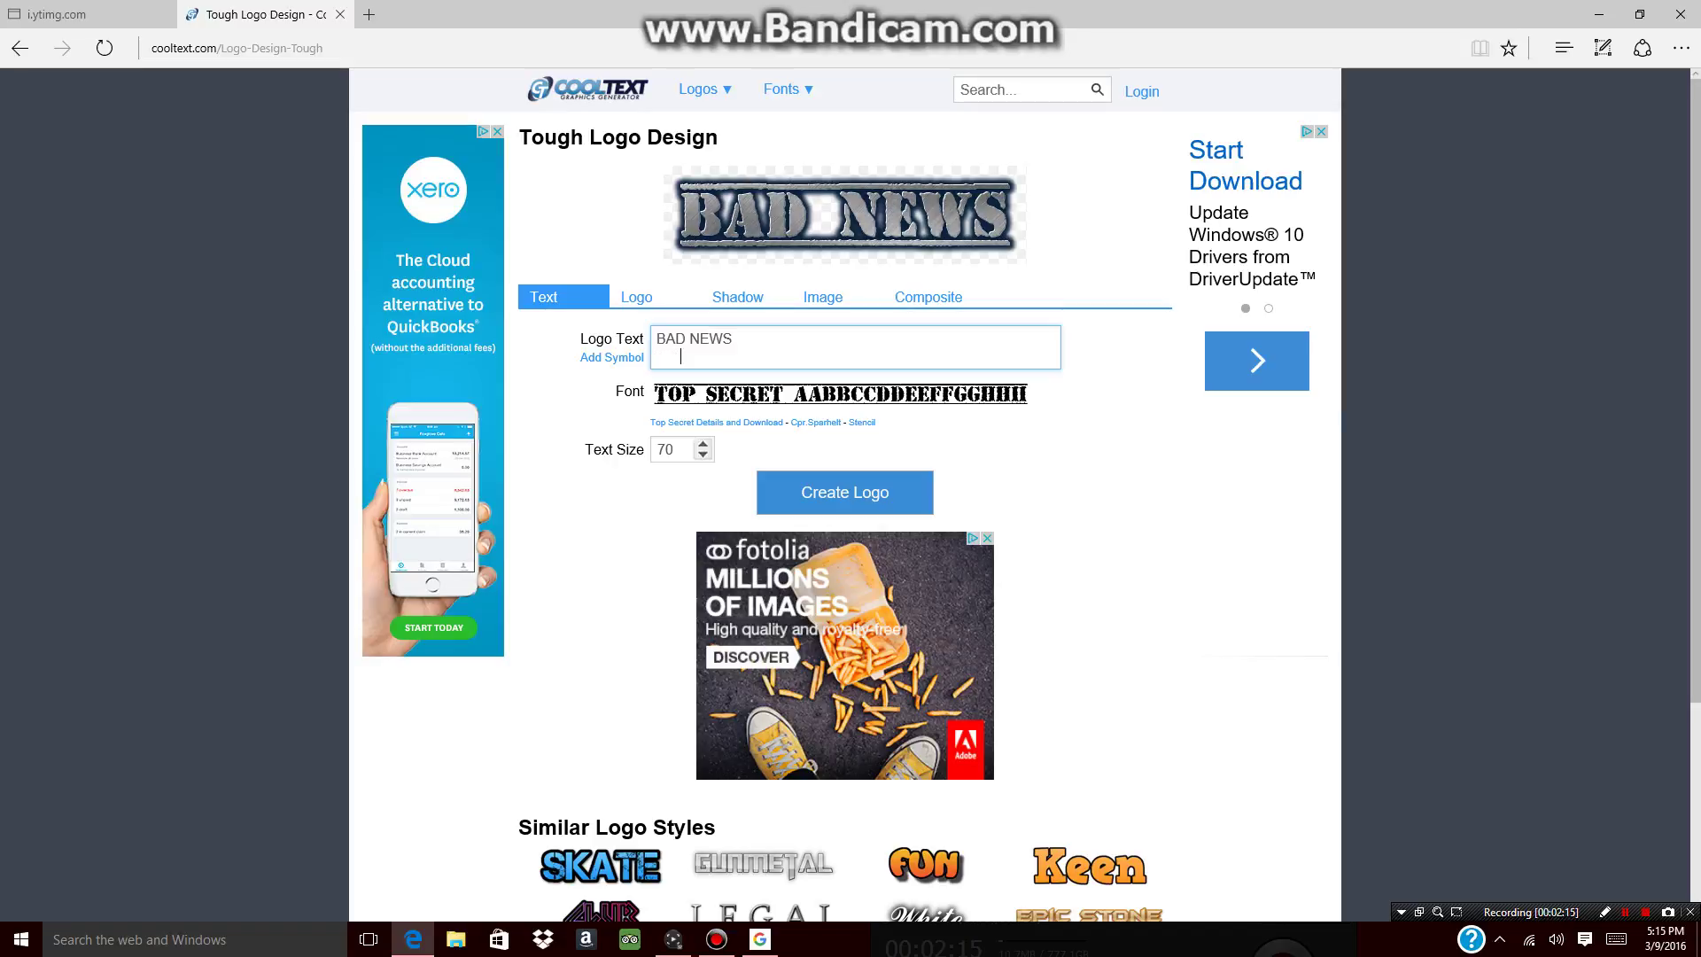
Add an indented 'AND' line and a third line 'GOOD NEWS'
{"action": "key", "text": "BackSpace"}
{"action": "type", "text": "AND"}
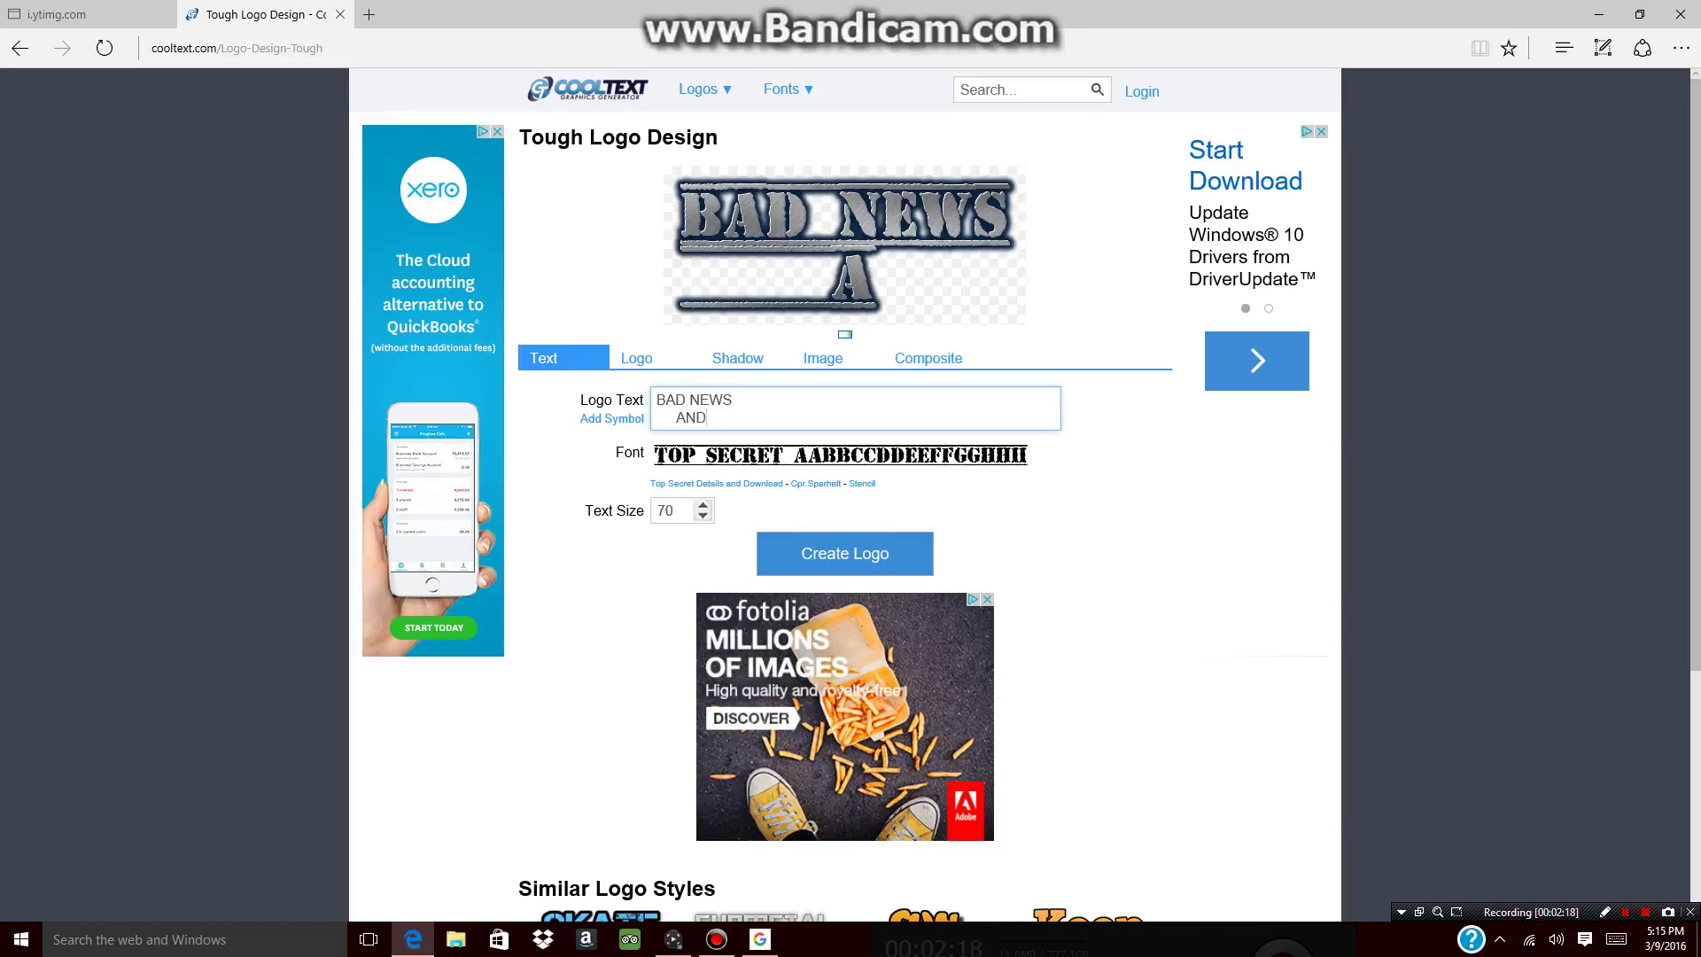
{"action": "key", "text": "Return"}
{"action": "type", "text": "G"}
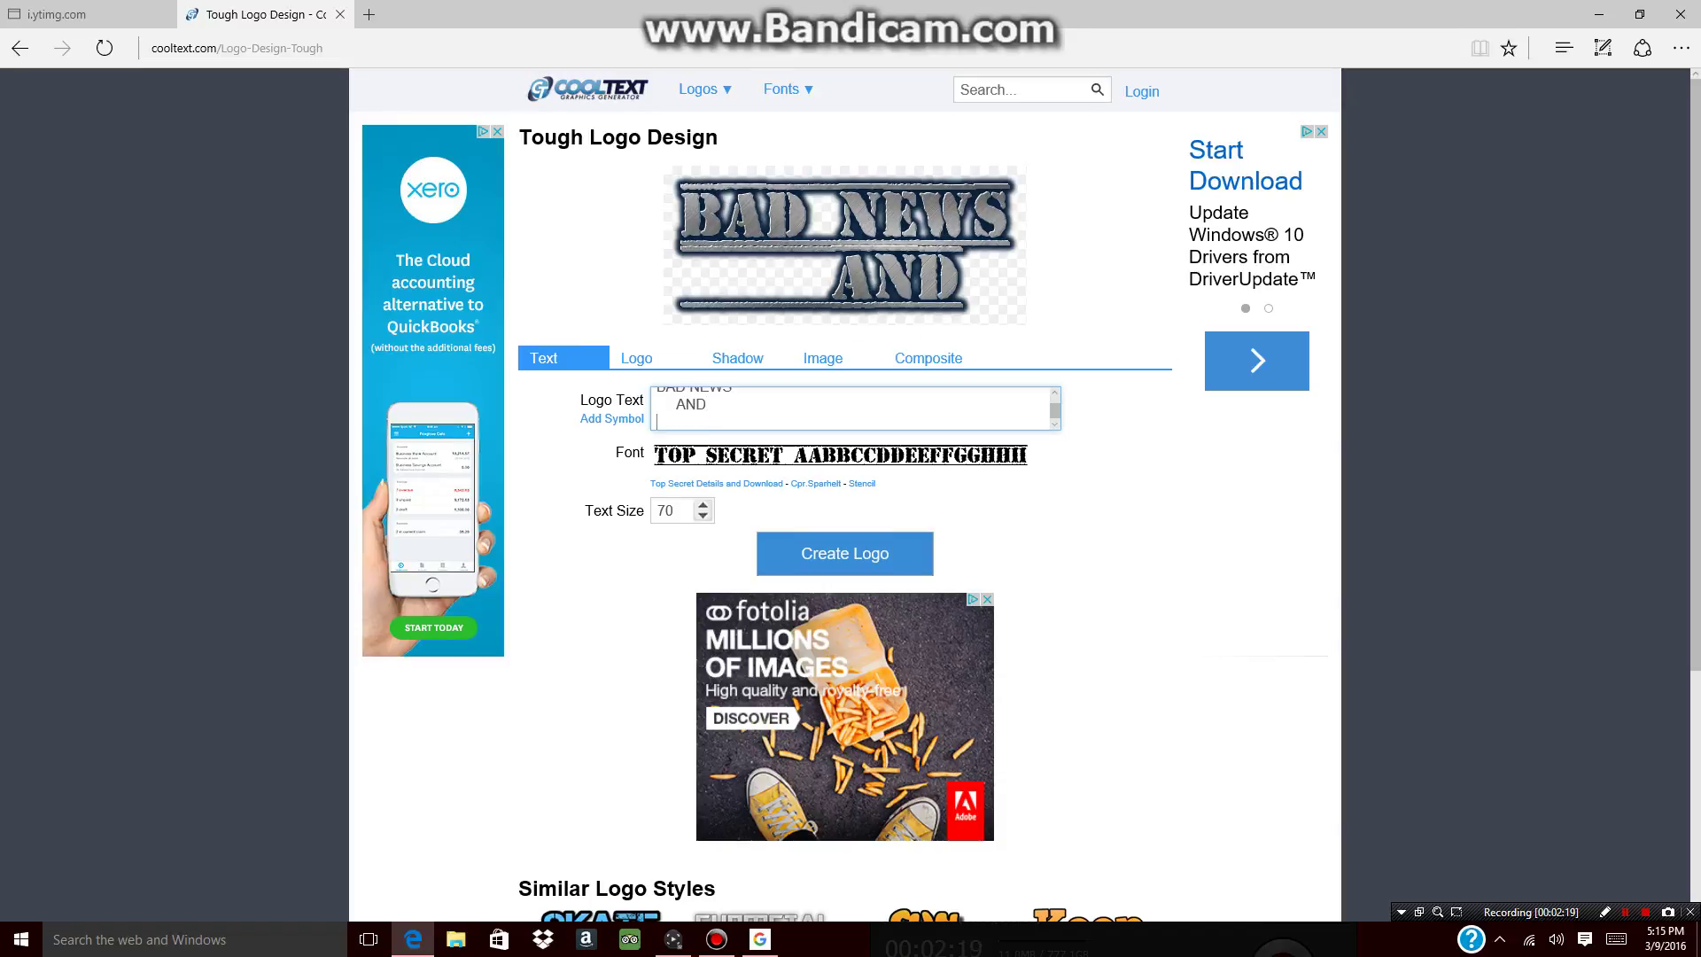
{"action": "type", "text": "OO"}
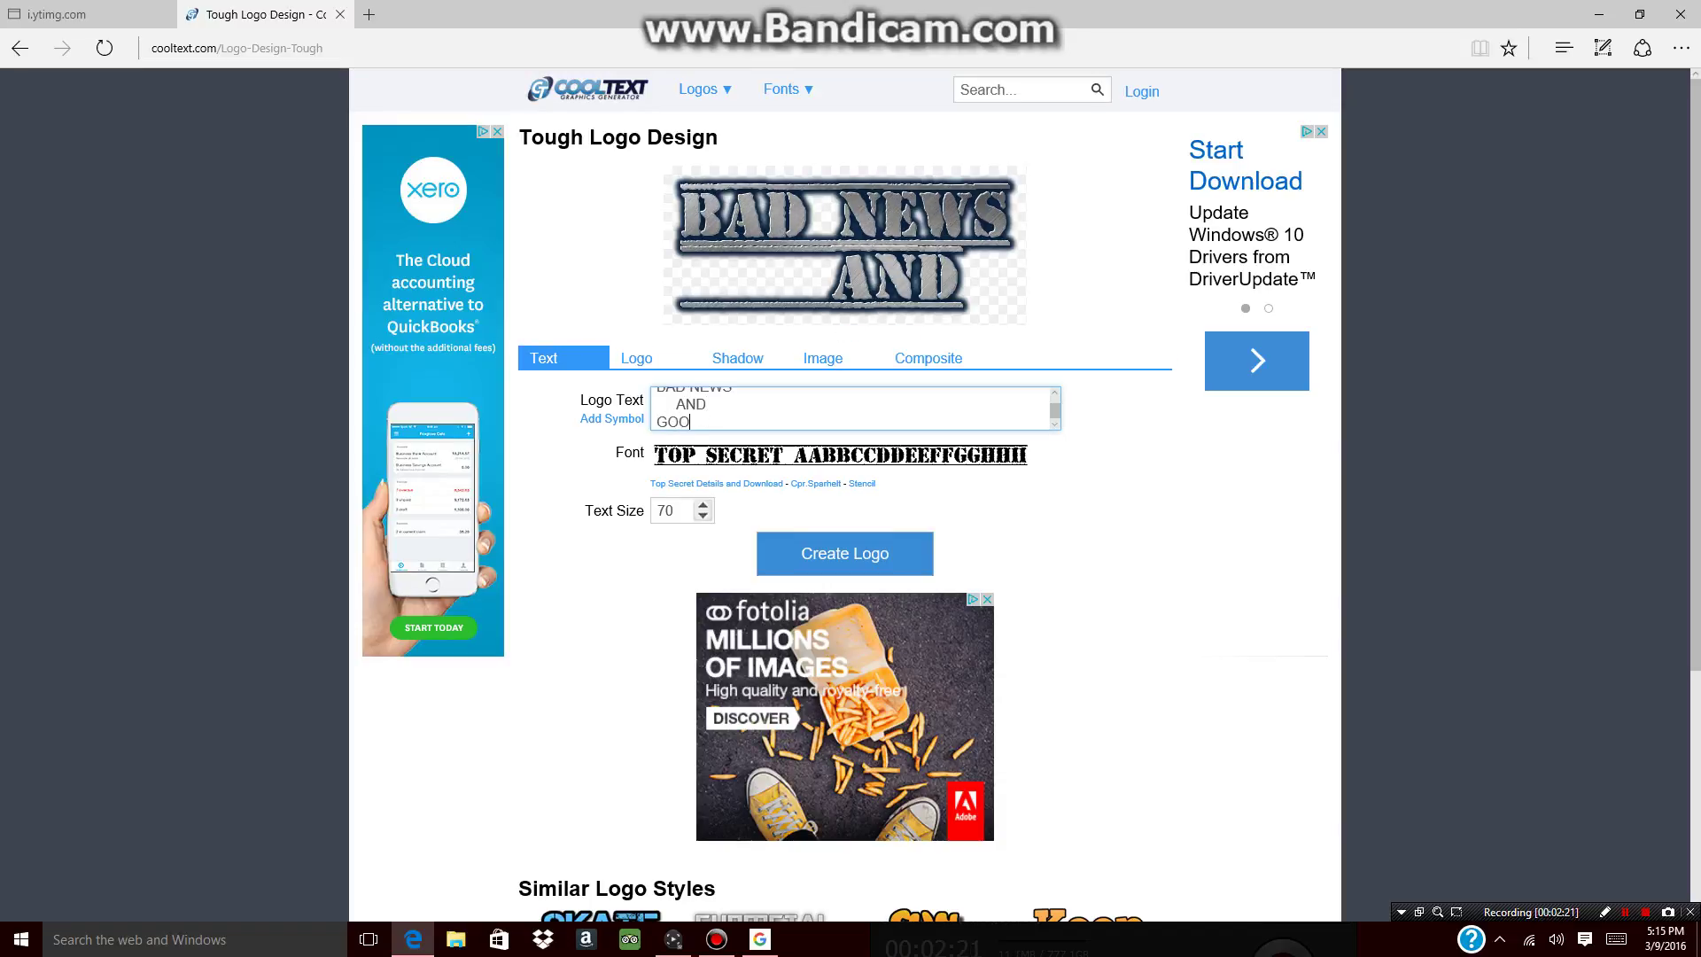
{"action": "type", "text": "D NEWS"}
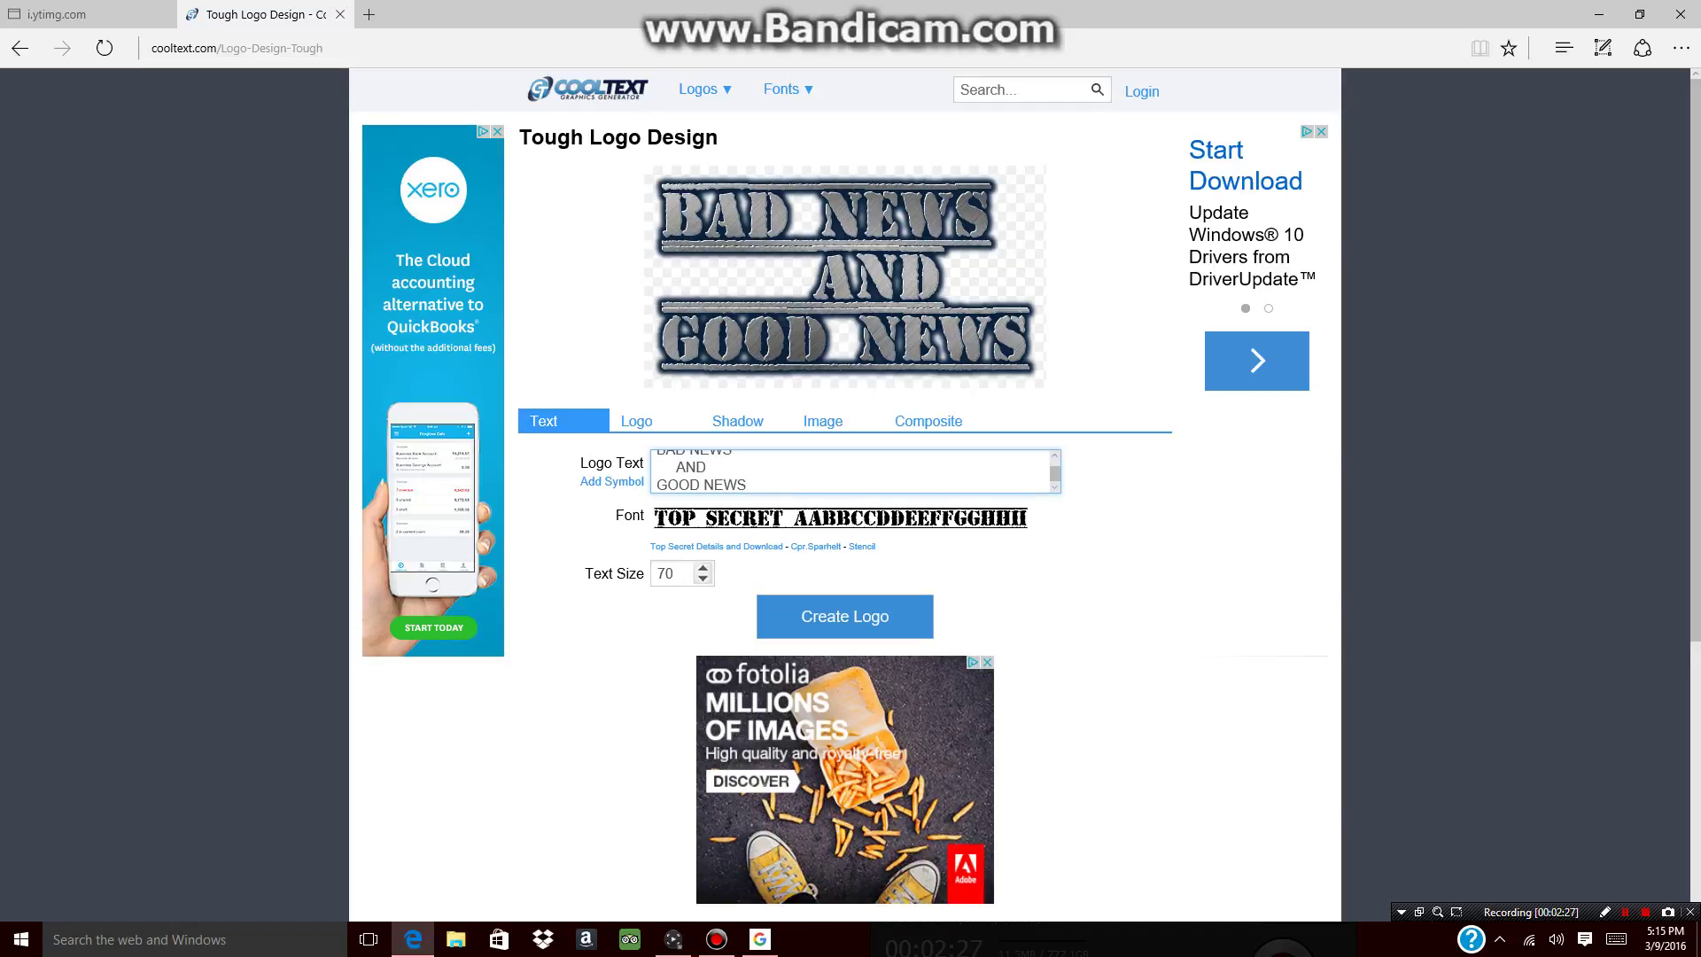
Retype the 'AND' line so it sits centred between BAD NEWS and GOOD NEWS
{"action": "left_click", "coordinate": [707, 467]}
{"action": "key", "text": "BackSpace"}
{"action": "key", "text": "BackSpace"}
{"action": "key", "text": "BackSpace"}
{"action": "type", "text": "AND"}
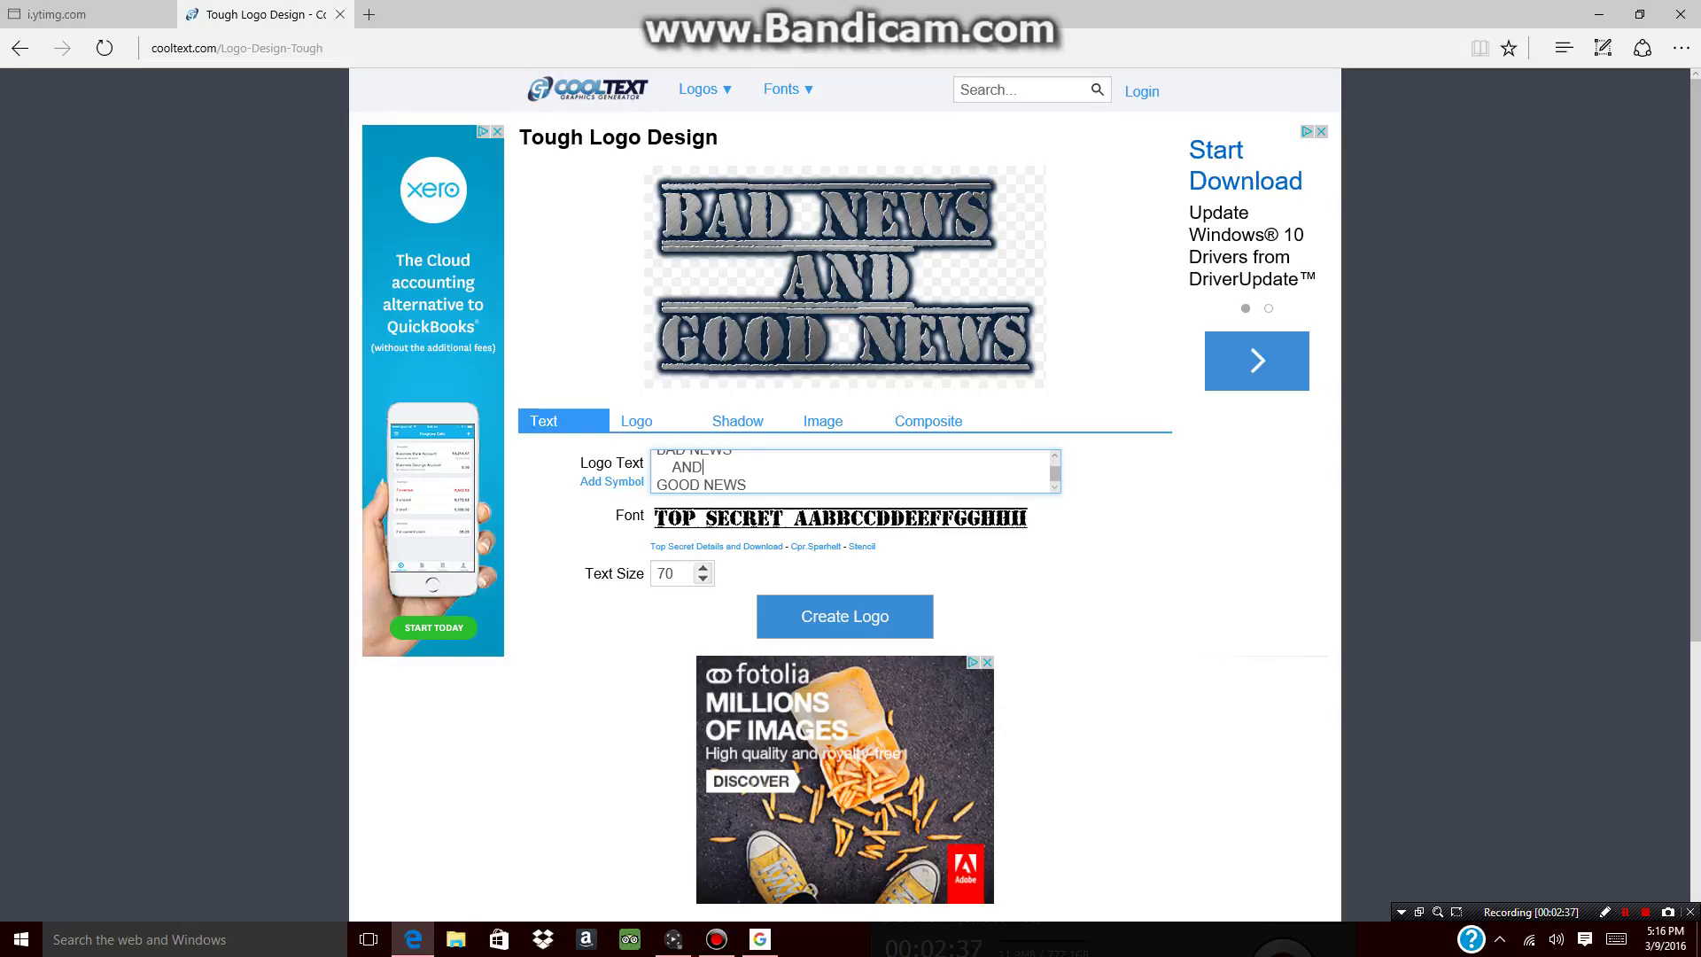
{"action": "key", "text": "BackSpace"}
{"action": "key", "text": "BackSpace"}
{"action": "key", "text": "BackSpace"}
{"action": "key", "text": "BackSpace"}
{"action": "type", "text": "AND"}
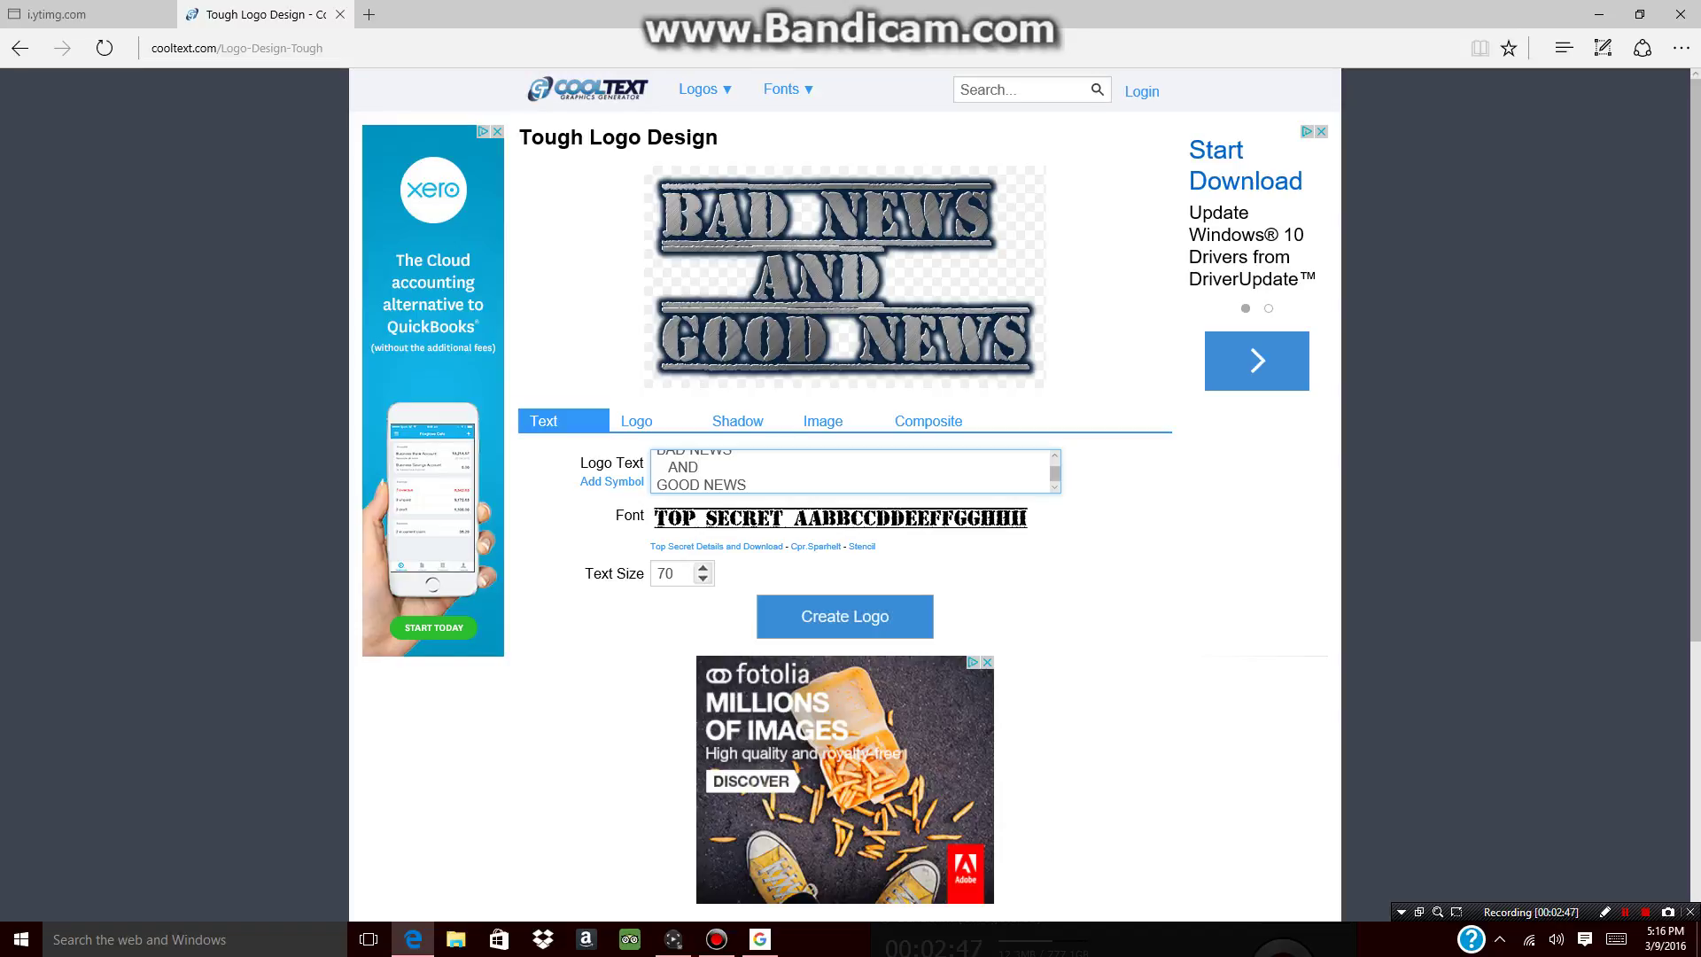
Save the three-line Tough logo preview as an image file on the computer
{"action": "right_click", "coordinate": [834, 280]}
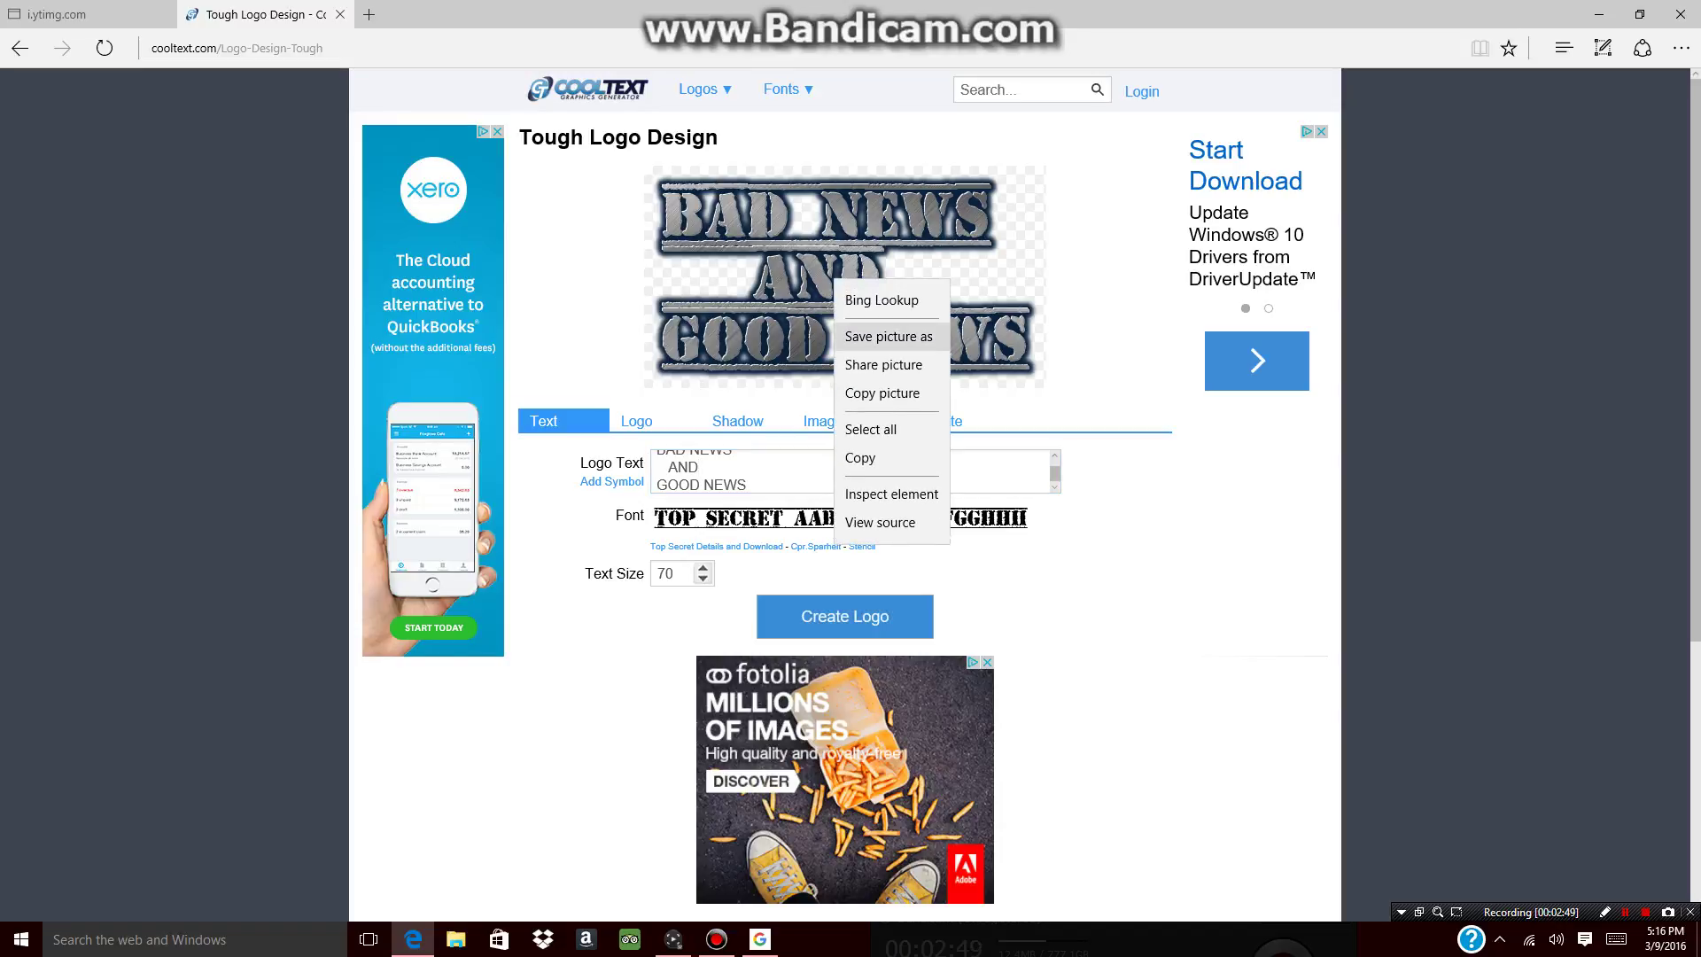
{"action": "left_click", "coordinate": [888, 337]}
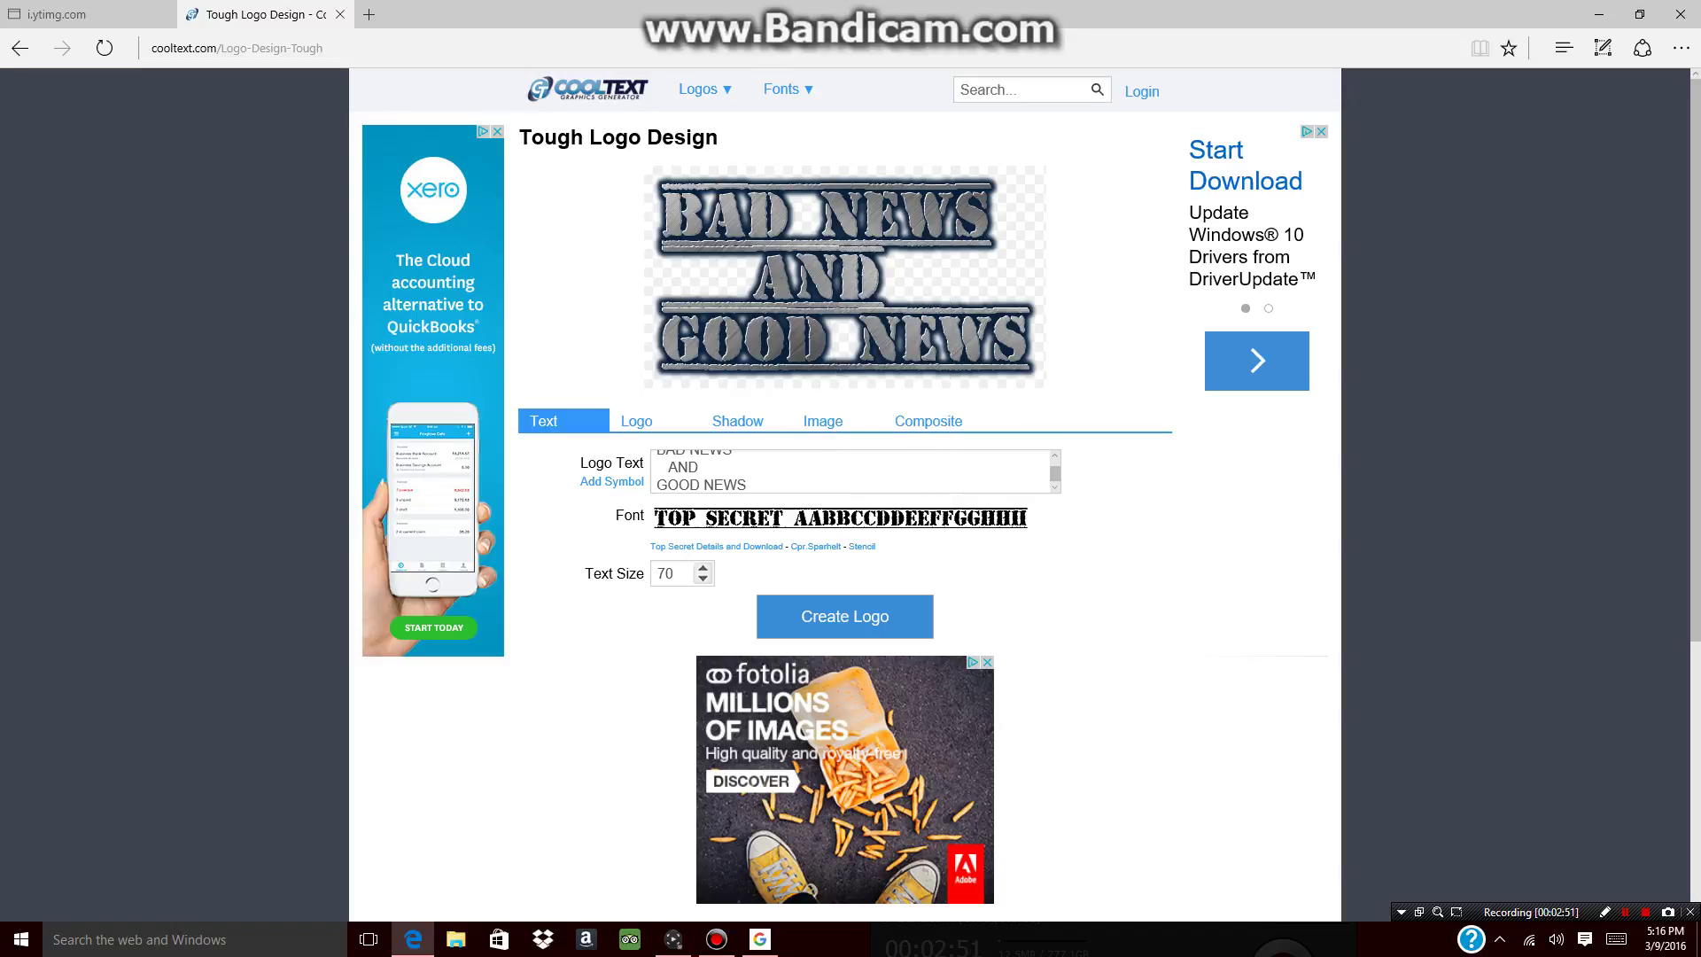
{"action": "left_click", "coordinate": [700, 595]}
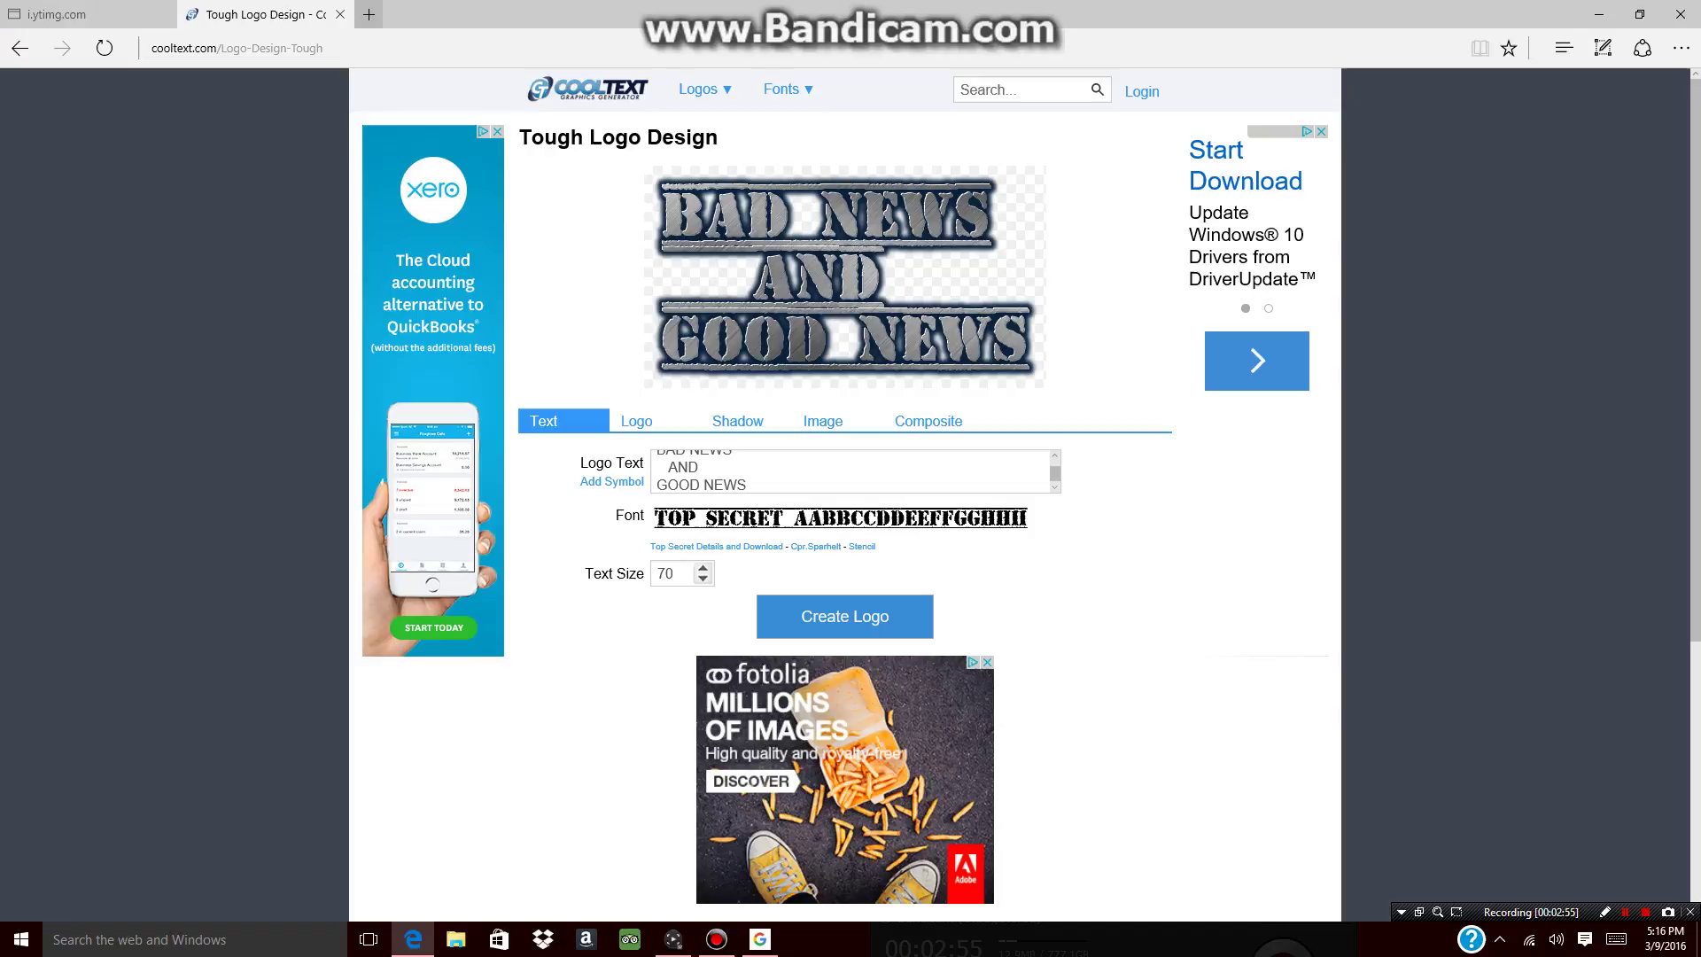
Open a third tab and enter picmonkey.com in the address box
{"action": "left_click", "coordinate": [369, 14]}
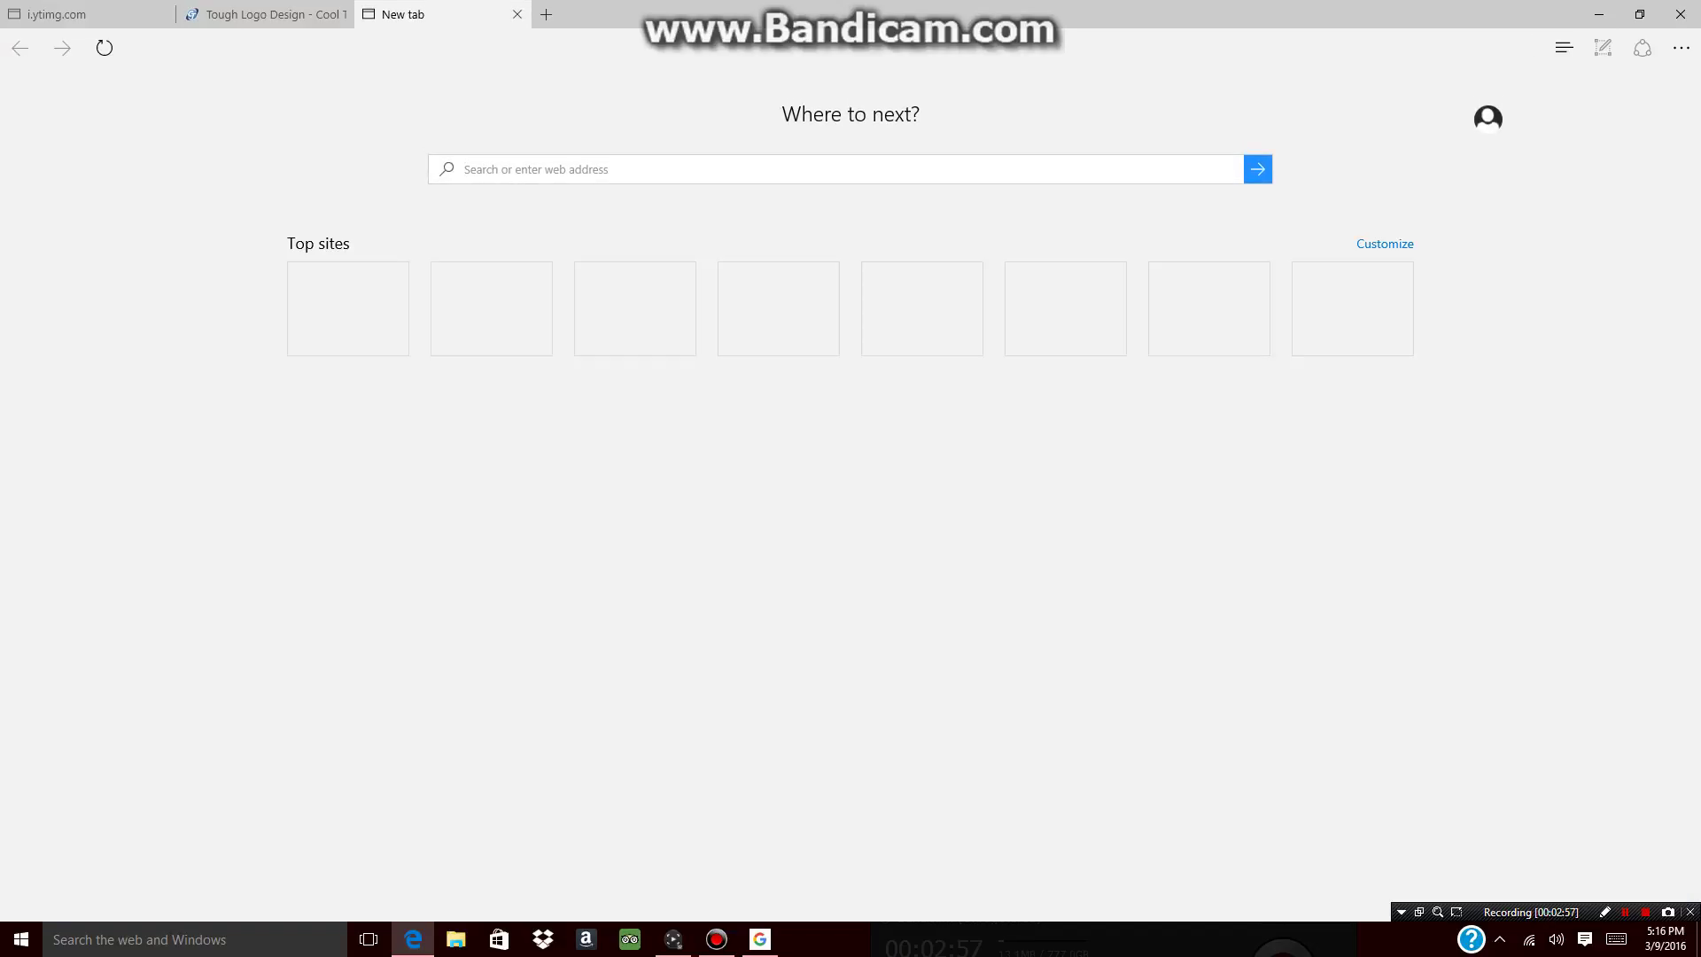
{"action": "type", "text": "["}
{"action": "key", "text": "BackSpace"}
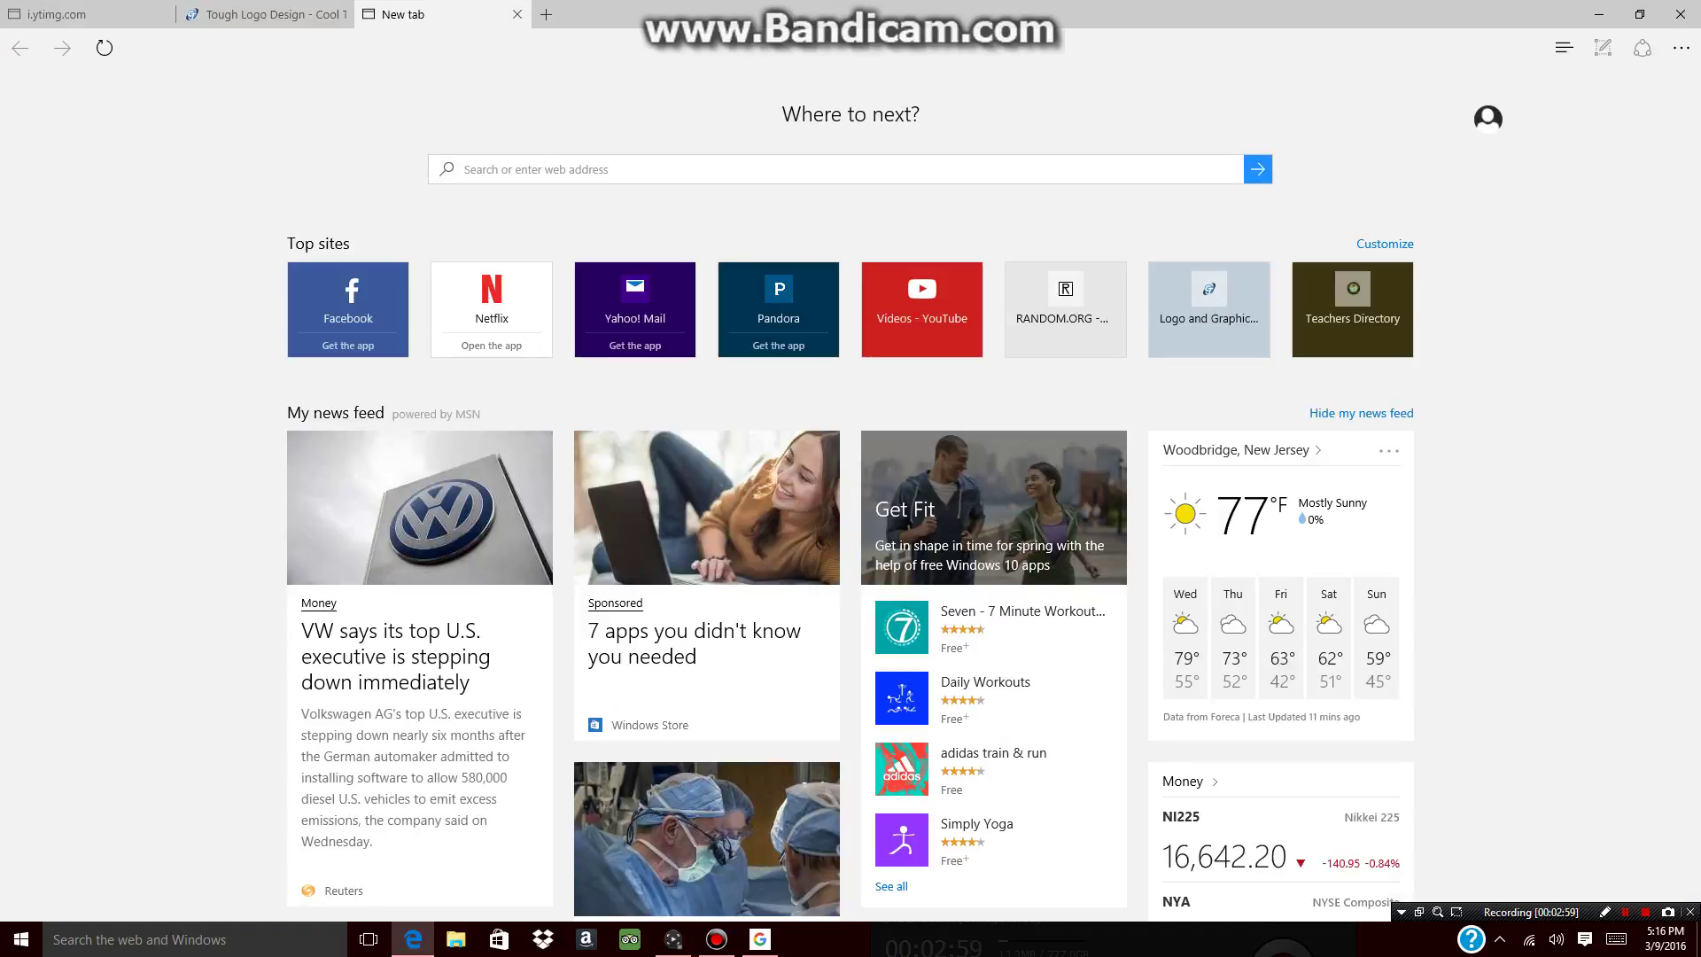
{"action": "type", "text": "picm"}
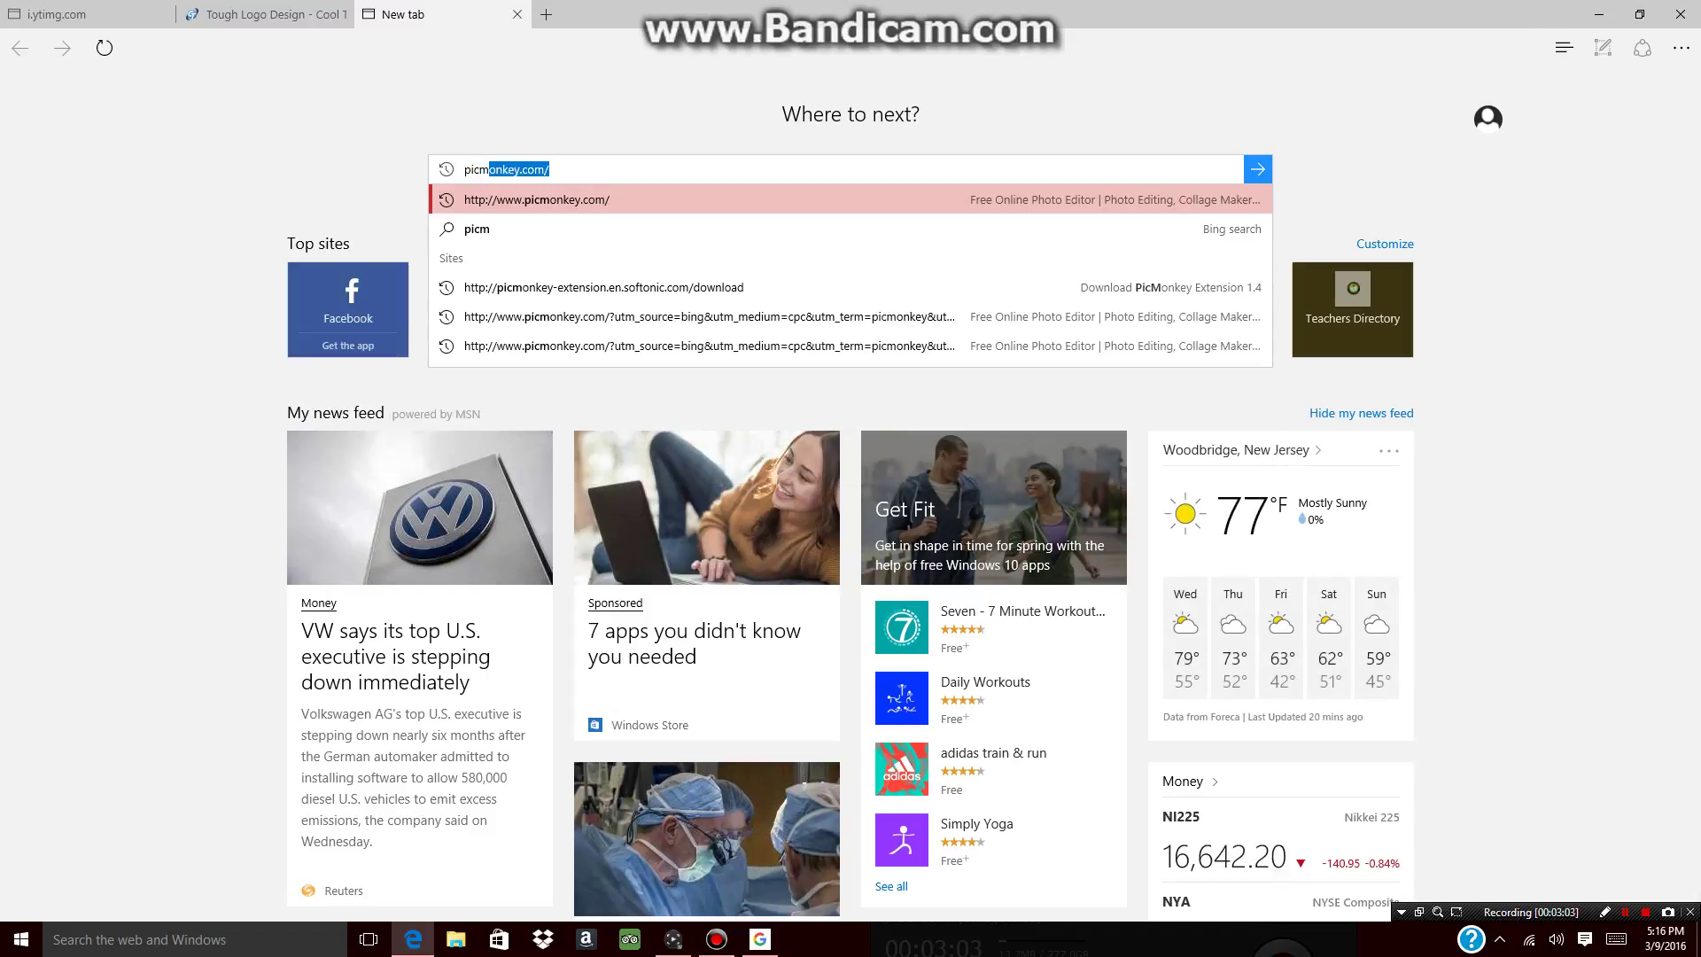
{"action": "type", "text": "onkey.co"}
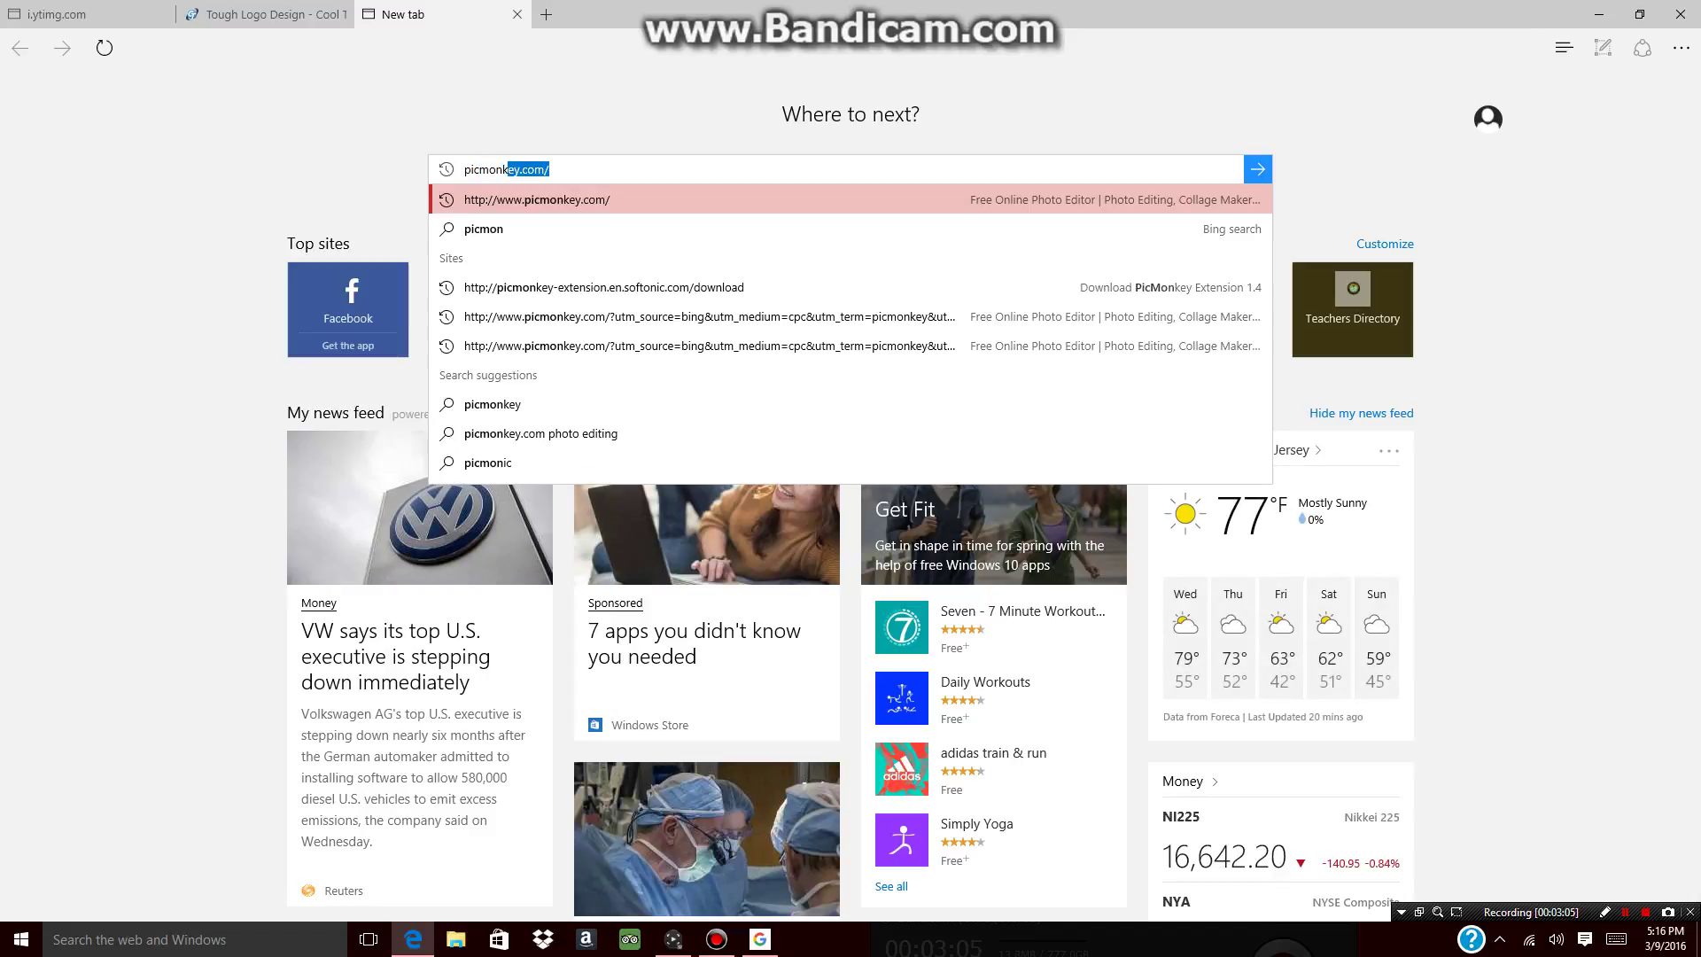
{"action": "type", "text": "m"}
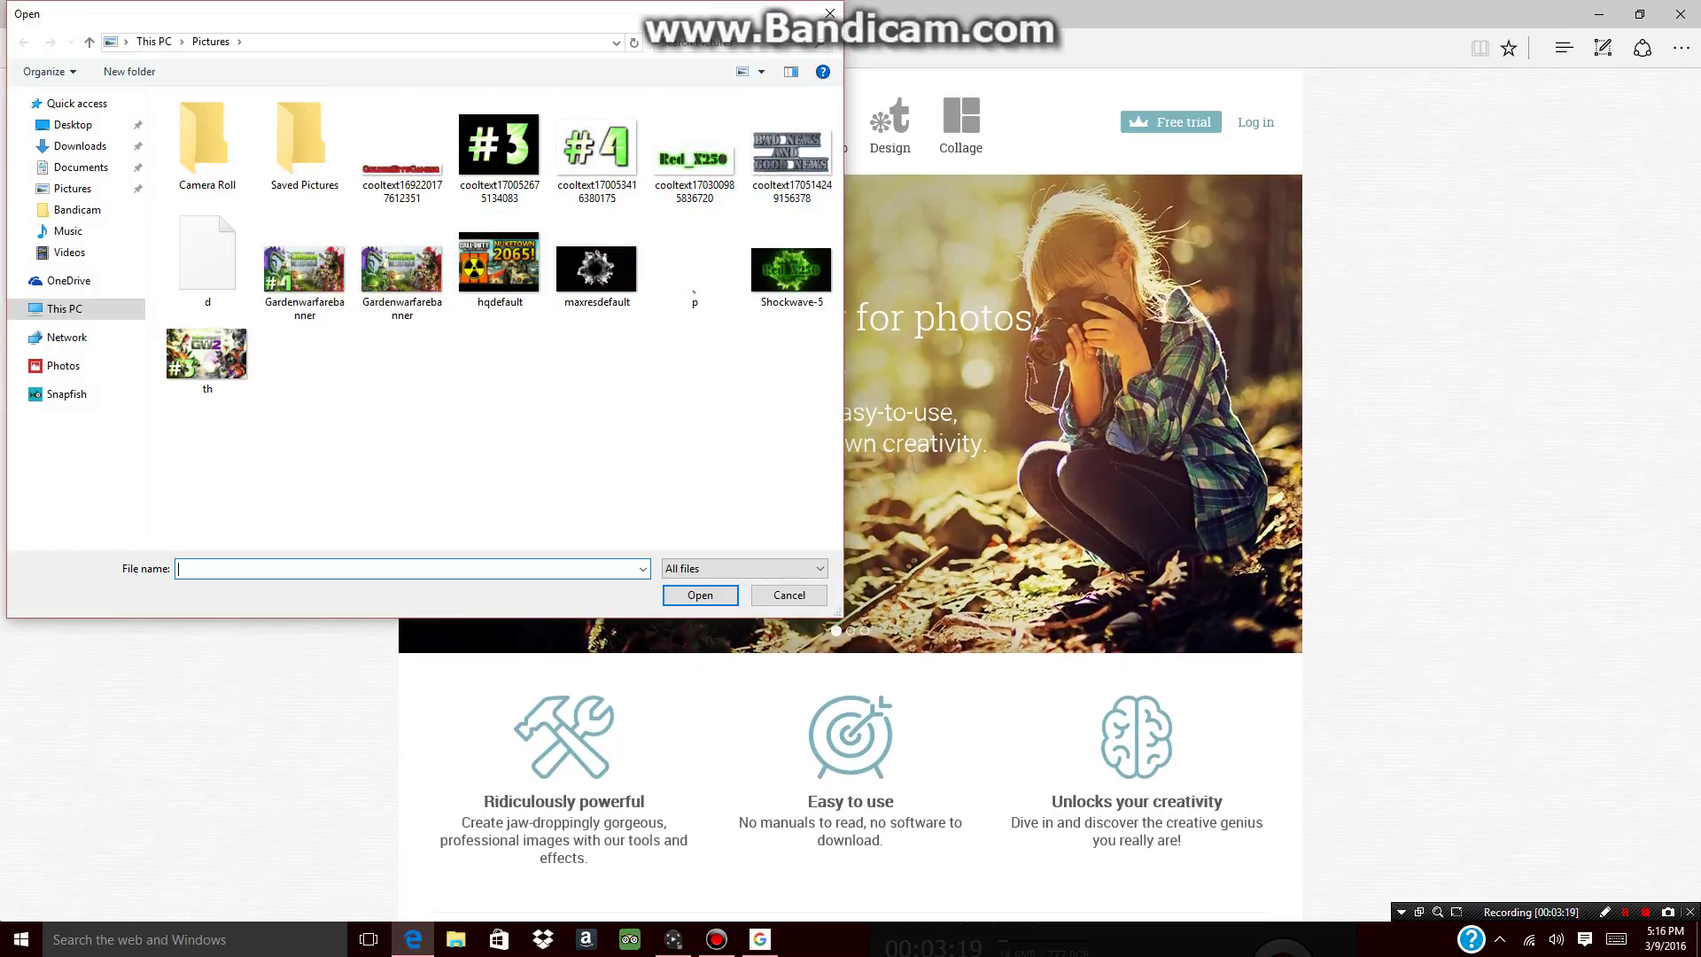
Open the maxresdefault smoke-ring picture in PicMonkey's editor and go to Overlays
{"action": "left_click", "coordinate": [597, 266]}
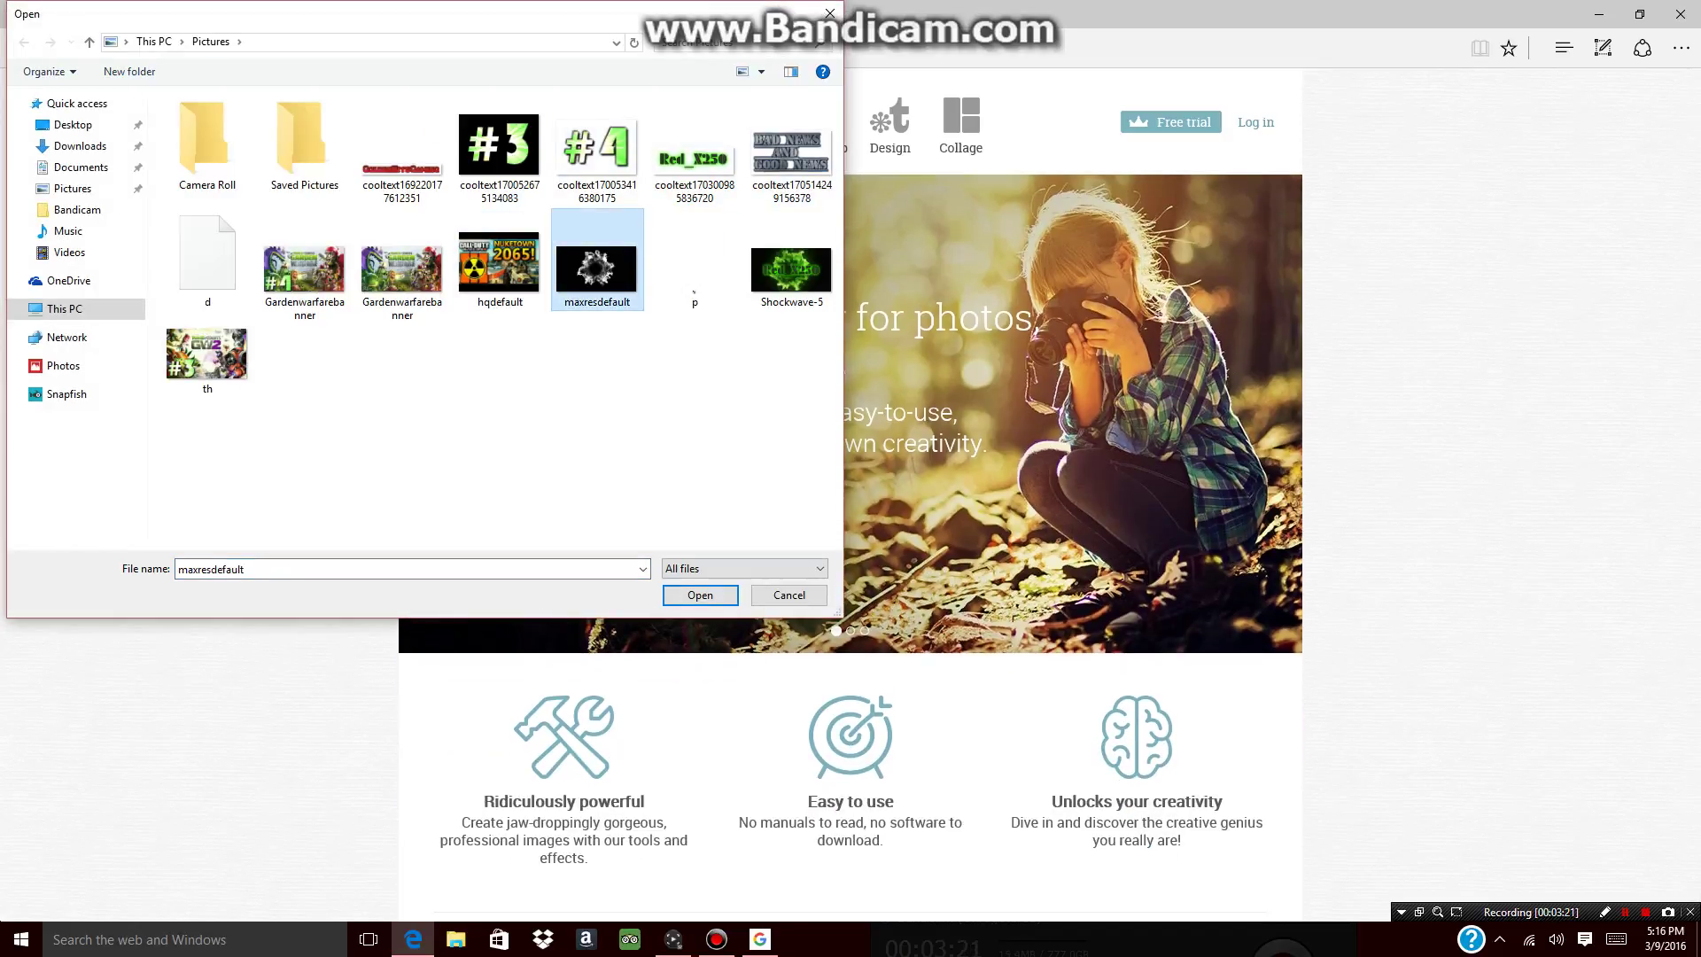
{"action": "key", "text": "Return"}
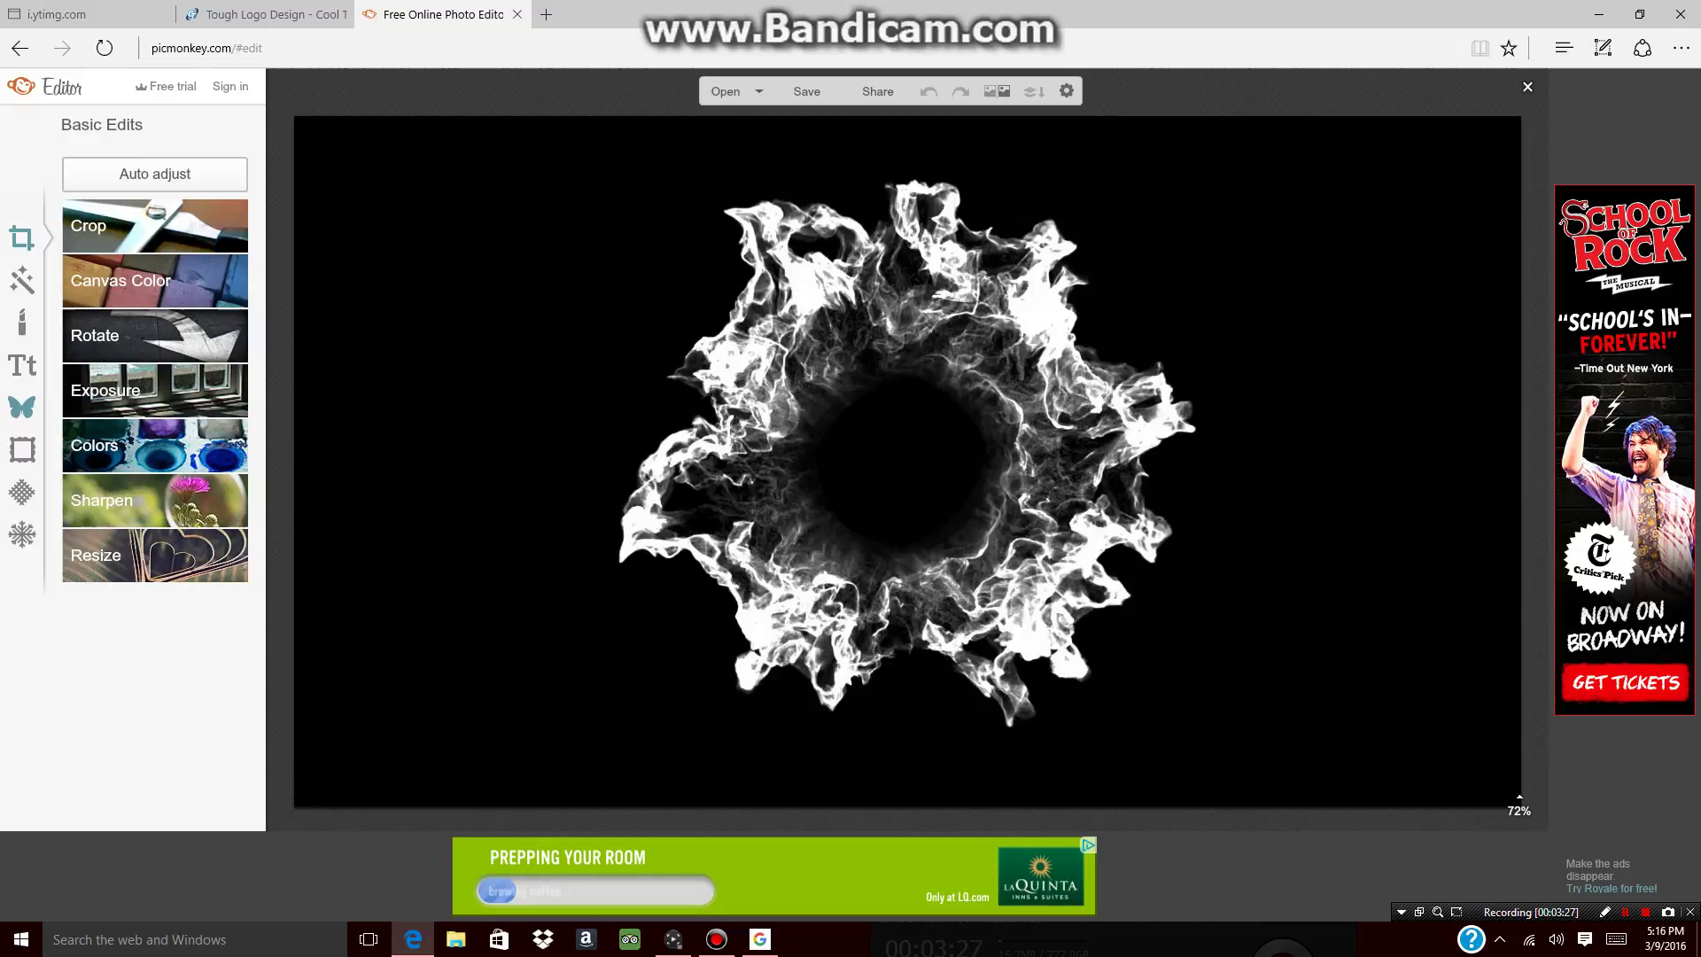
{"action": "left_click", "coordinate": [22, 407]}
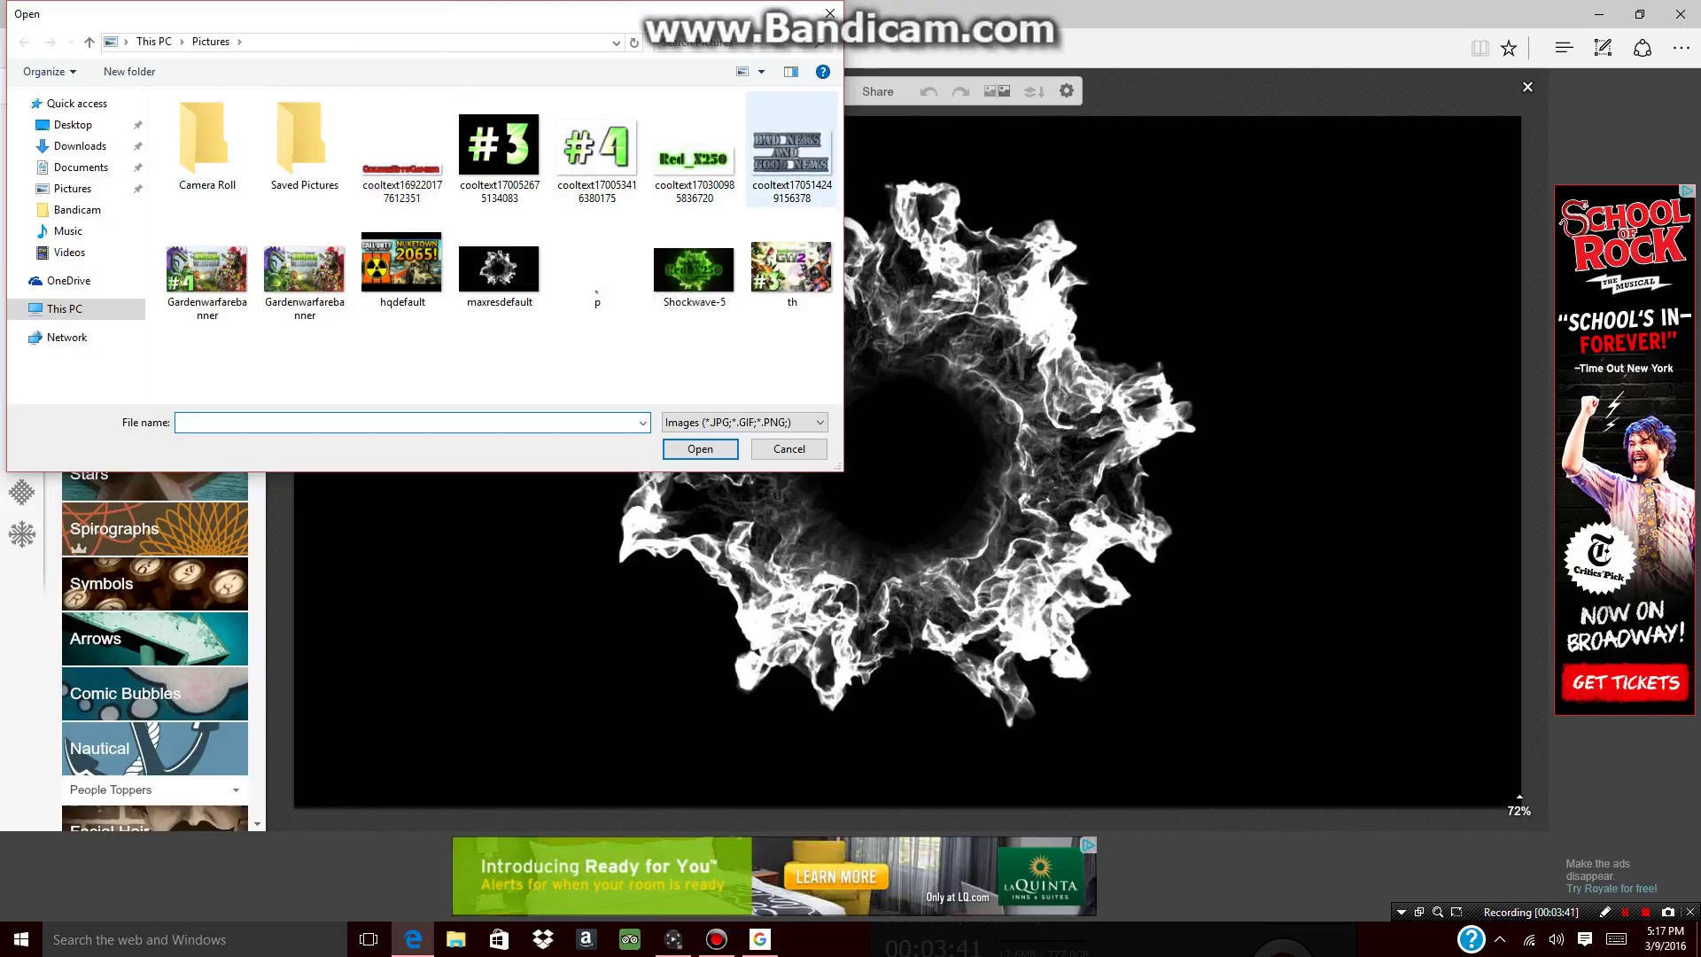
Add the cooltext logo file as an overlay, enlarge it by its corners and centre it over the smoke
{"action": "left_click", "coordinate": [791, 149]}
{"action": "left_click", "coordinate": [699, 449]}
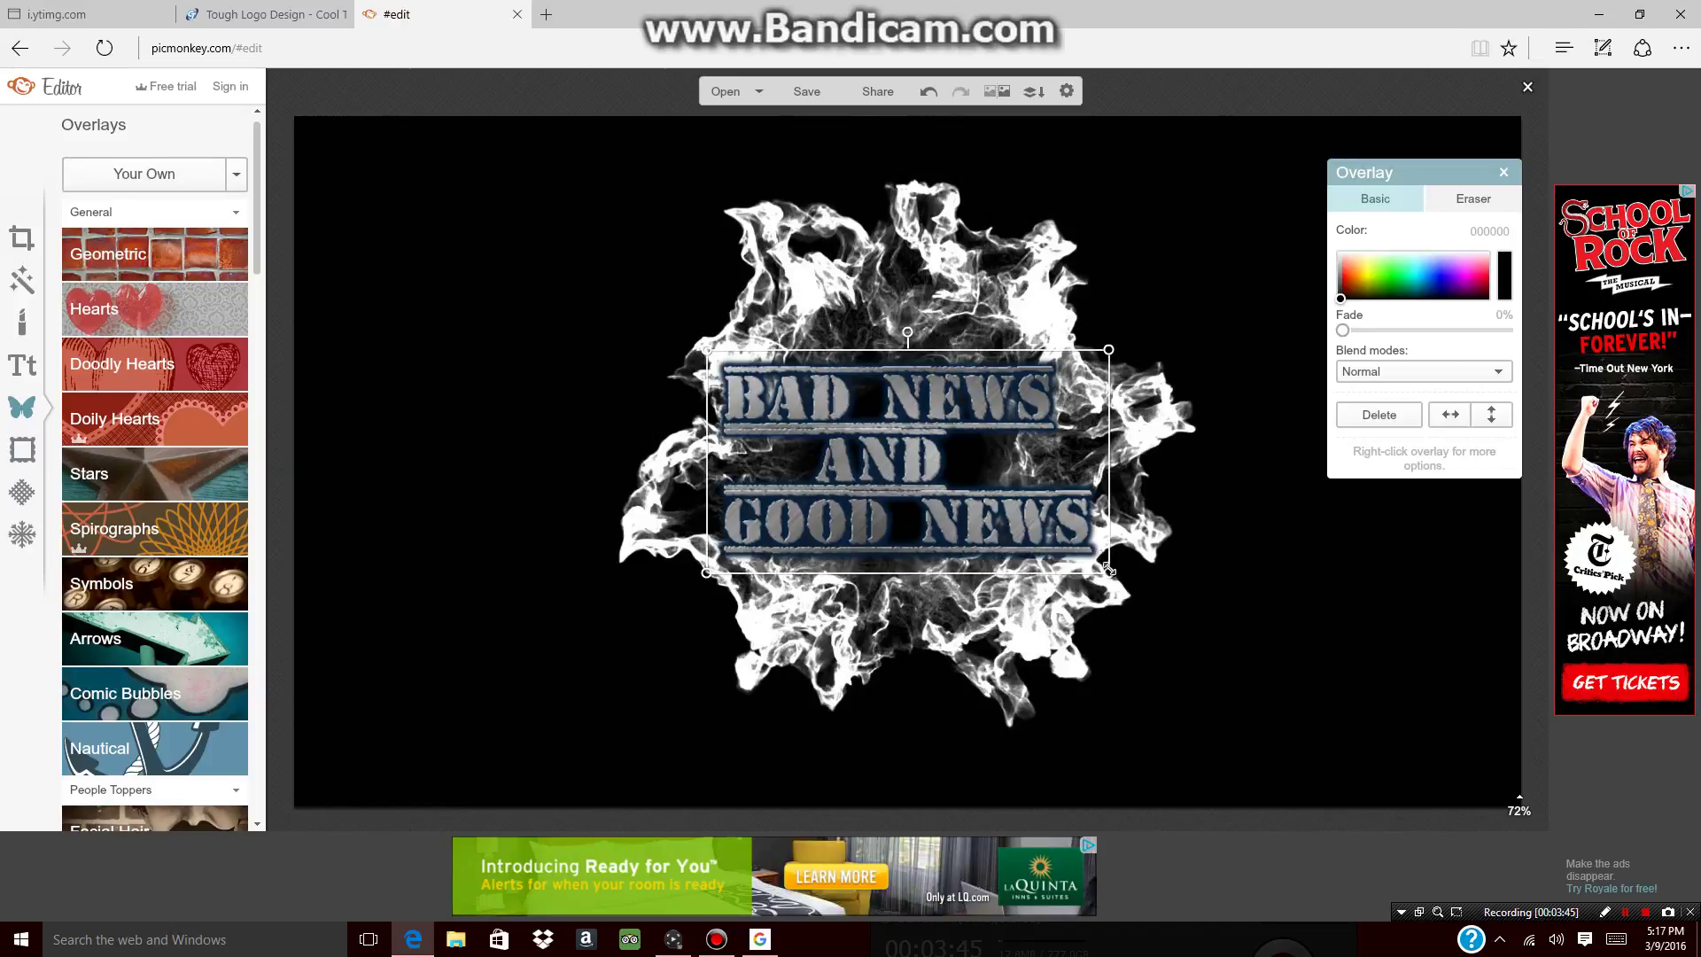
{"action": "left_click_drag", "start_coordinate": [1109, 573], "coordinate": [1353, 706]}
{"action": "left_click_drag", "start_coordinate": [1013, 617], "coordinate": [870, 522]}
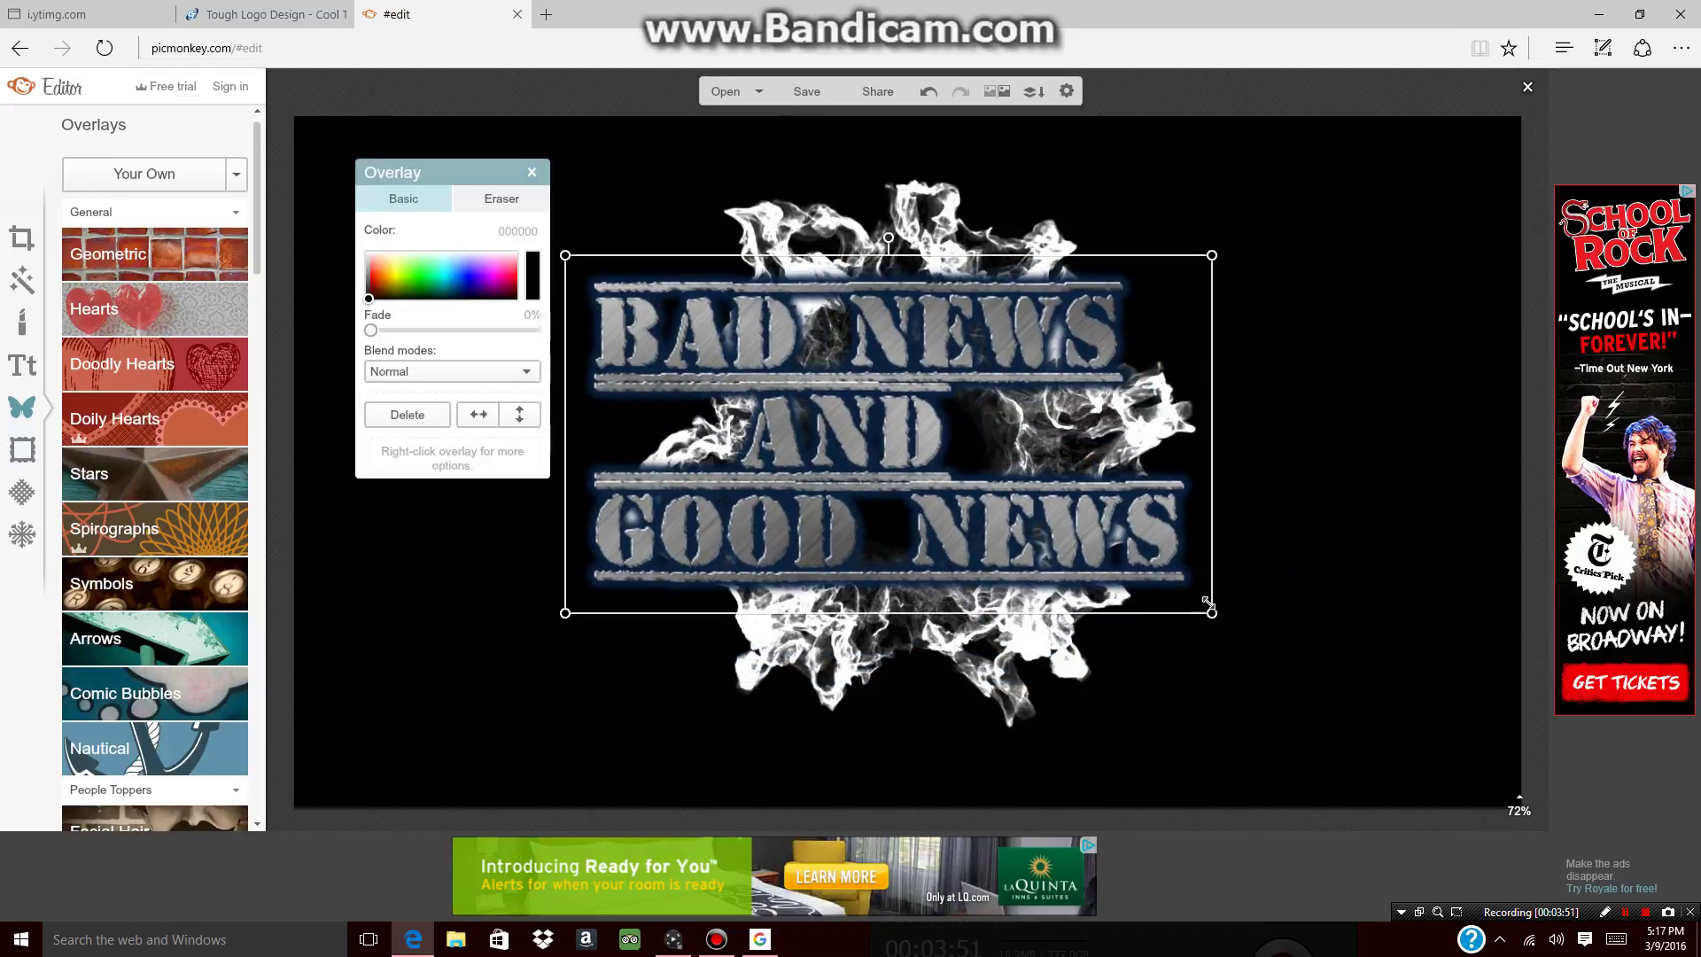
{"action": "left_click_drag", "start_coordinate": [1212, 613], "coordinate": [1405, 714]}
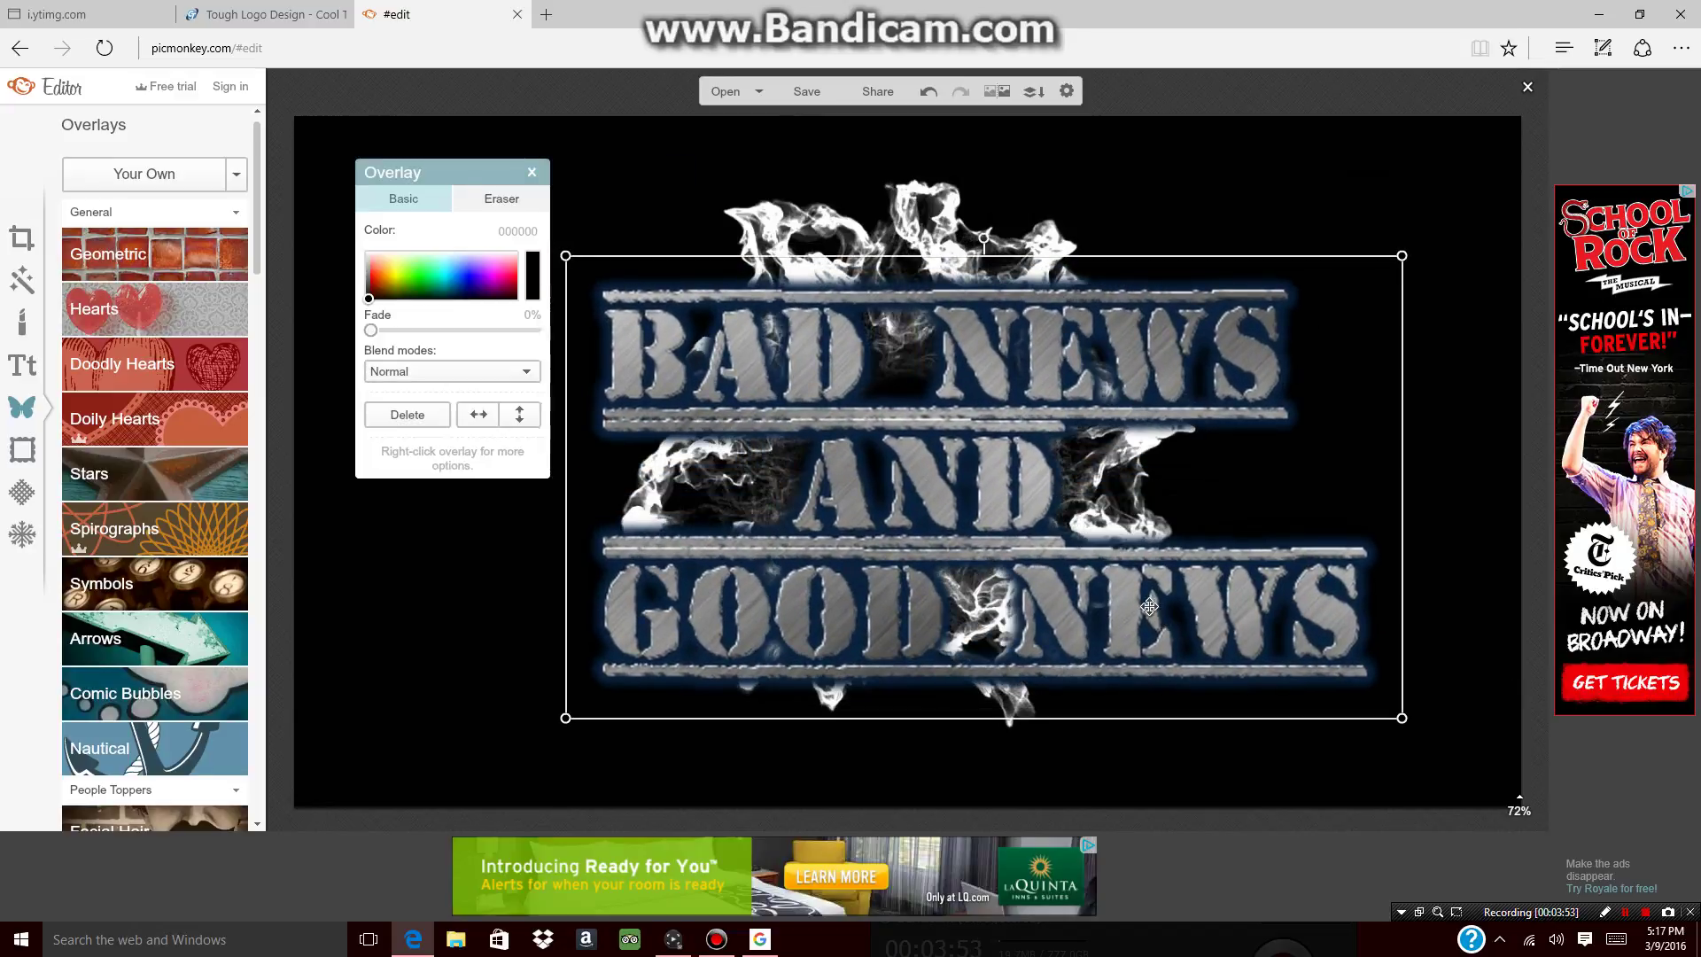
{"action": "left_click_drag", "start_coordinate": [1149, 602], "coordinate": [1083, 584]}
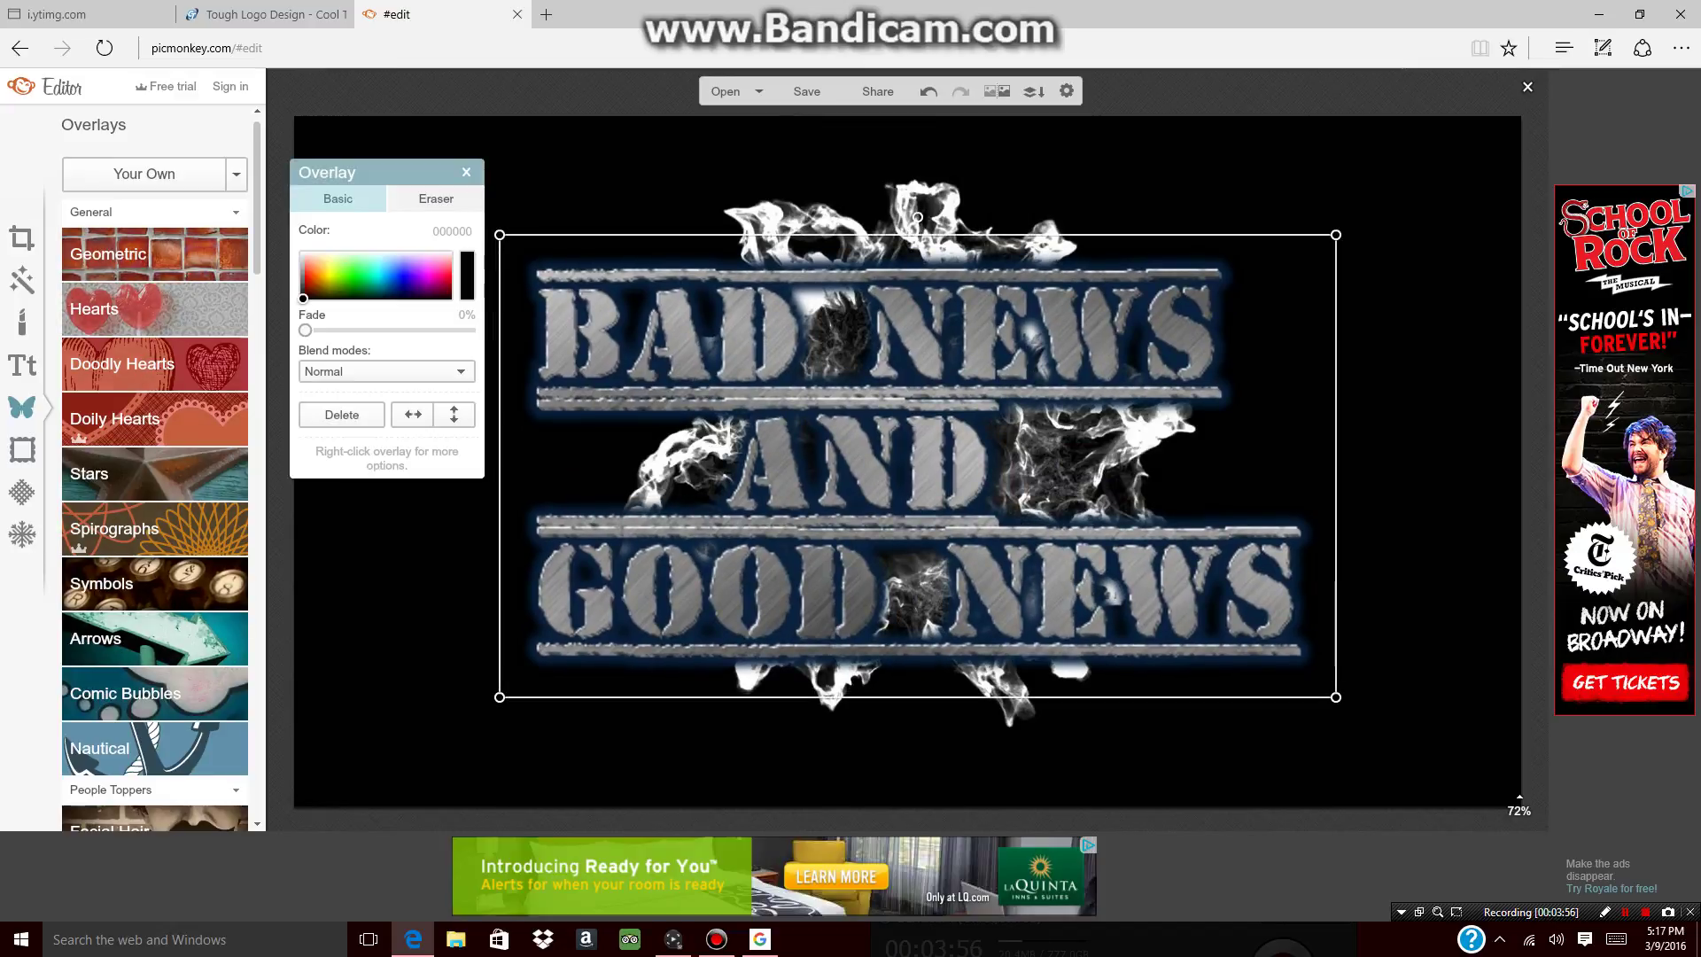
{"action": "left_click", "coordinate": [806, 91]}
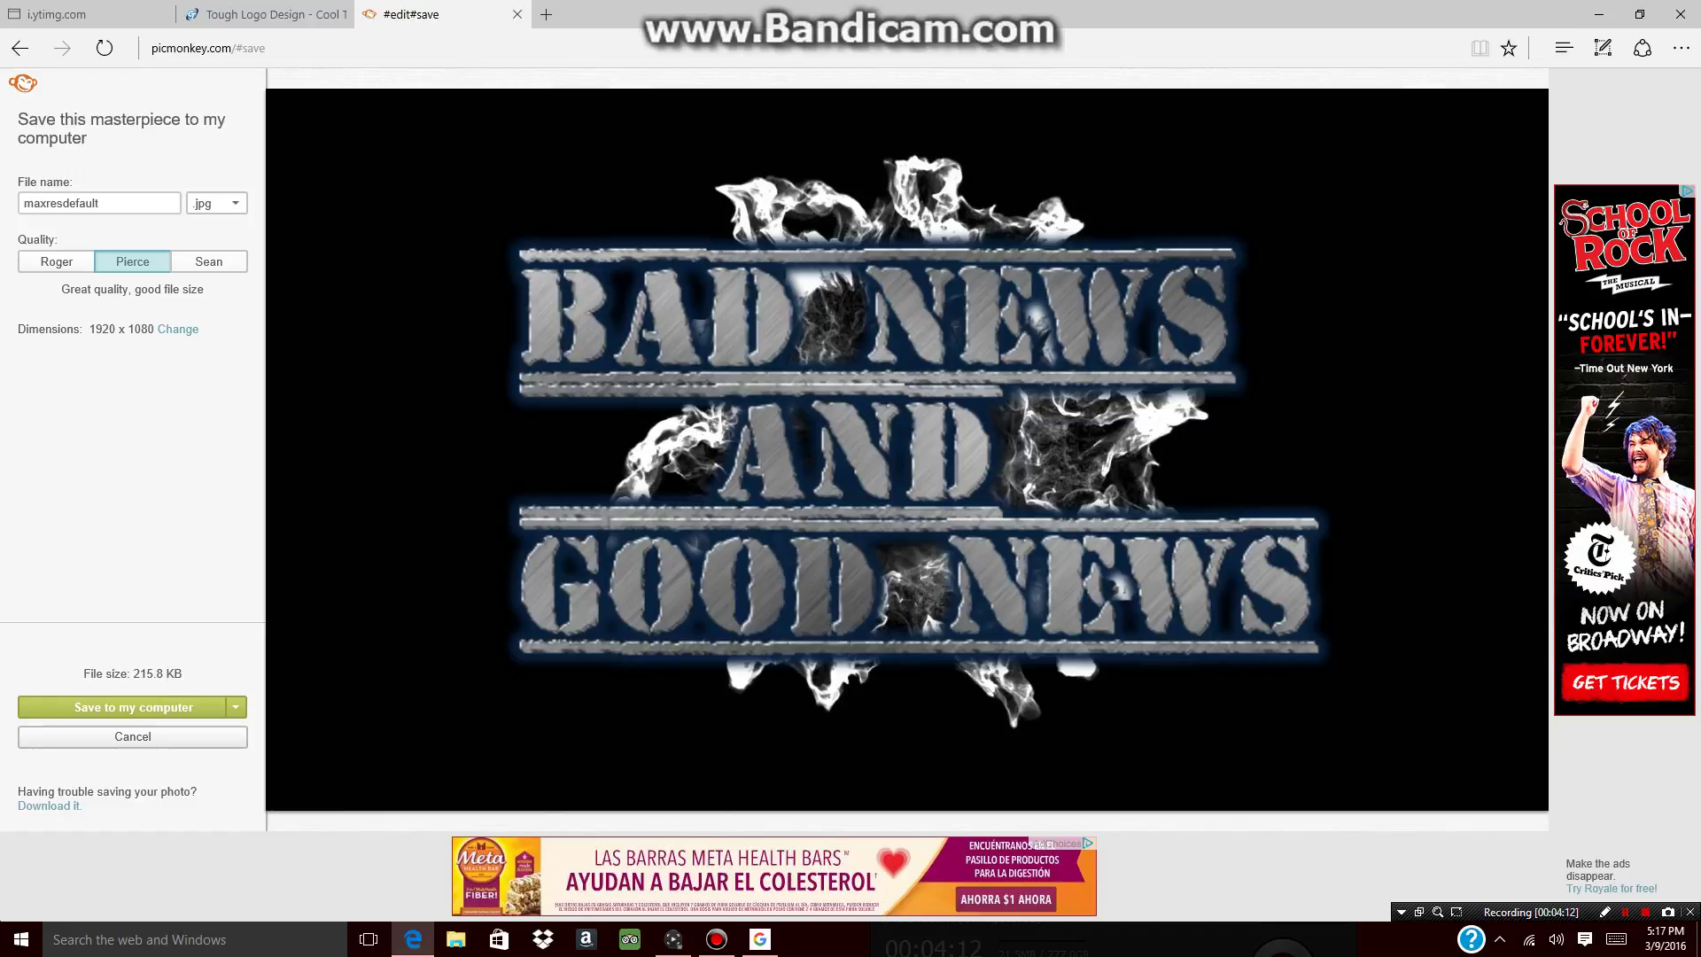
Save the thumbnail as maxresdefault.jpg (1920 x 1080 JPG), overwriting the existing file
{"action": "left_click", "coordinate": [133, 707]}
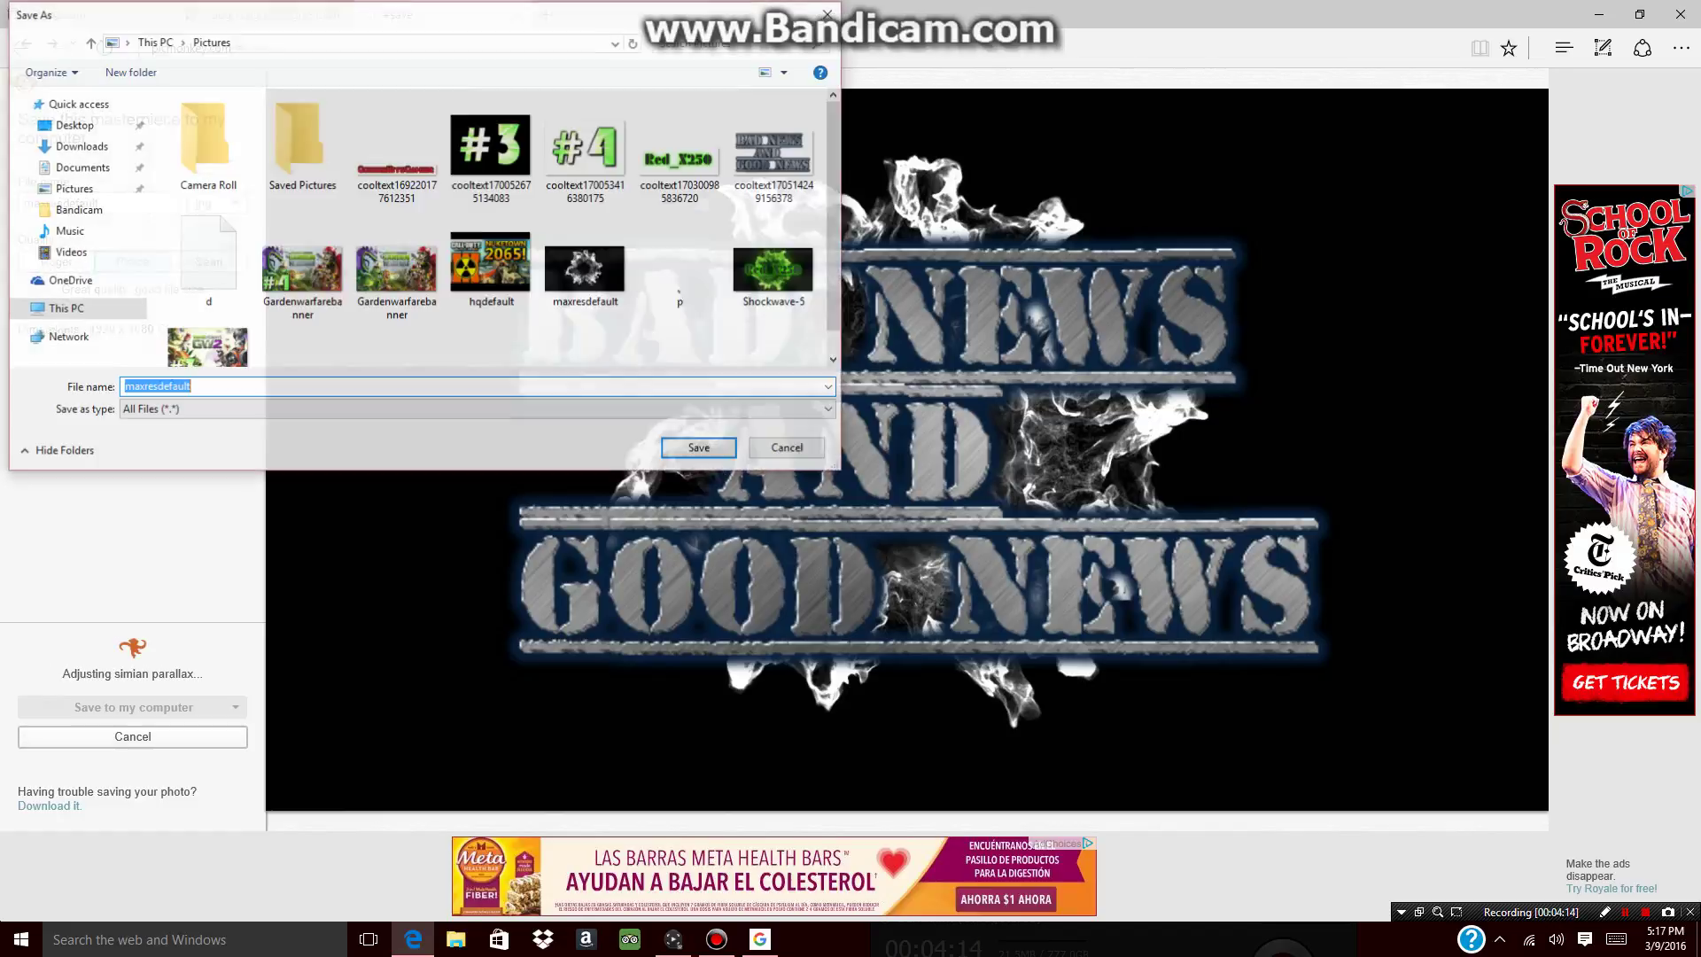
{"action": "key", "text": "Return"}
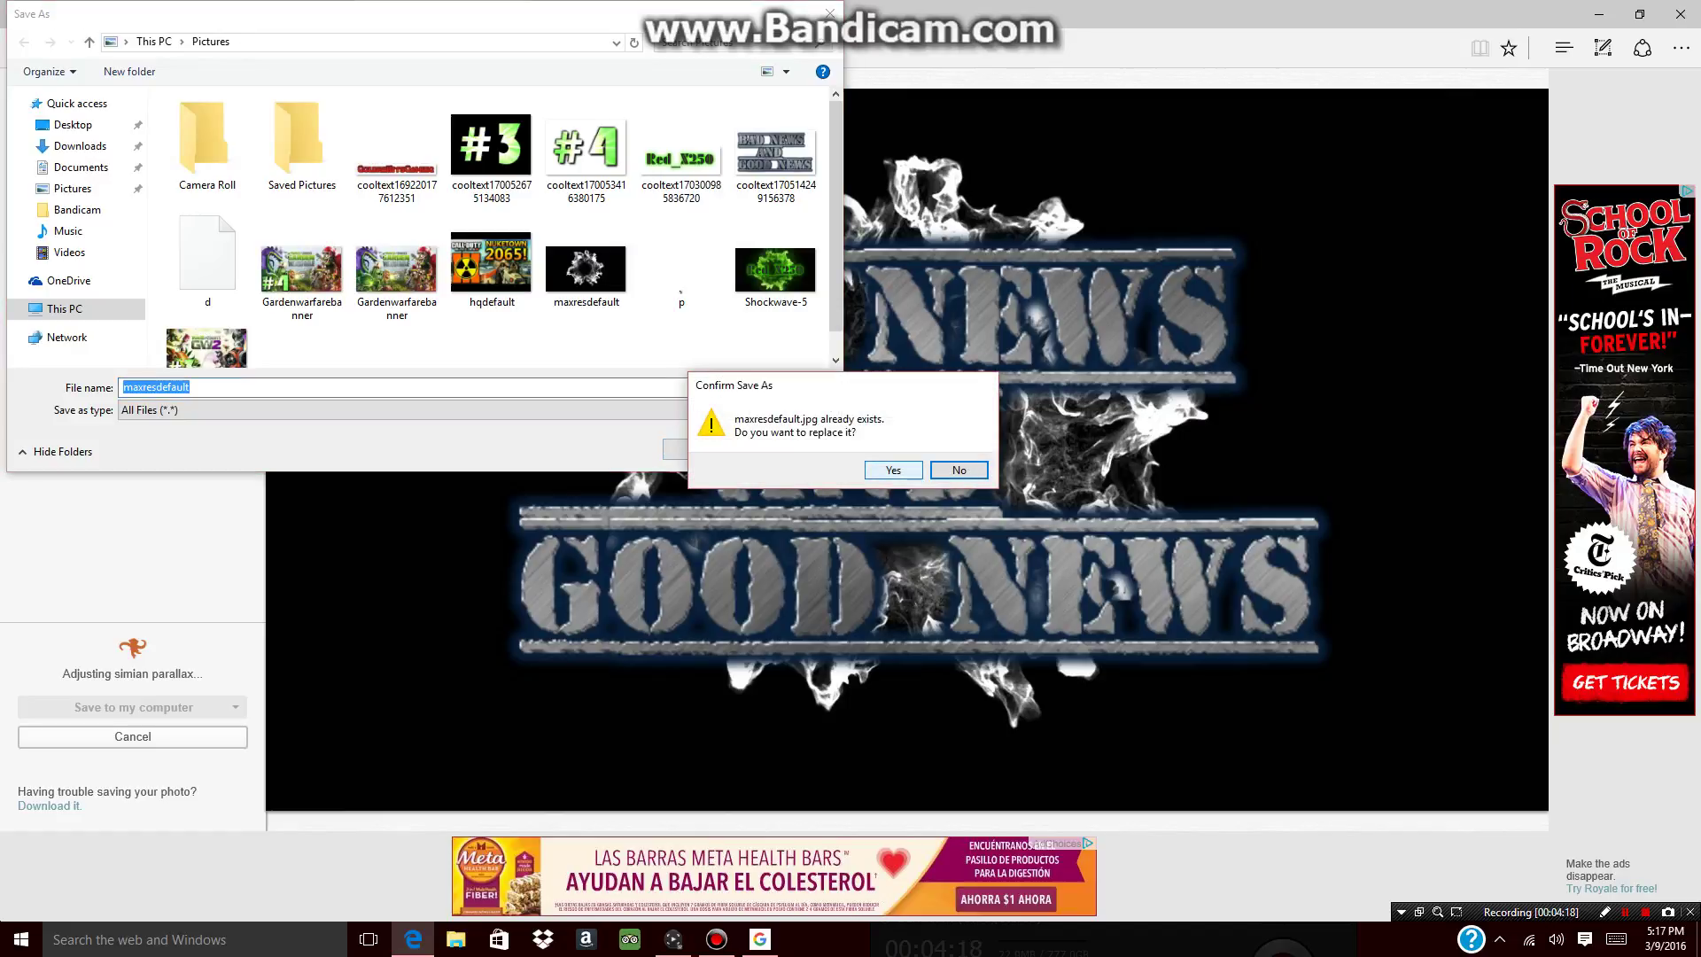
{"action": "key", "text": "y"}
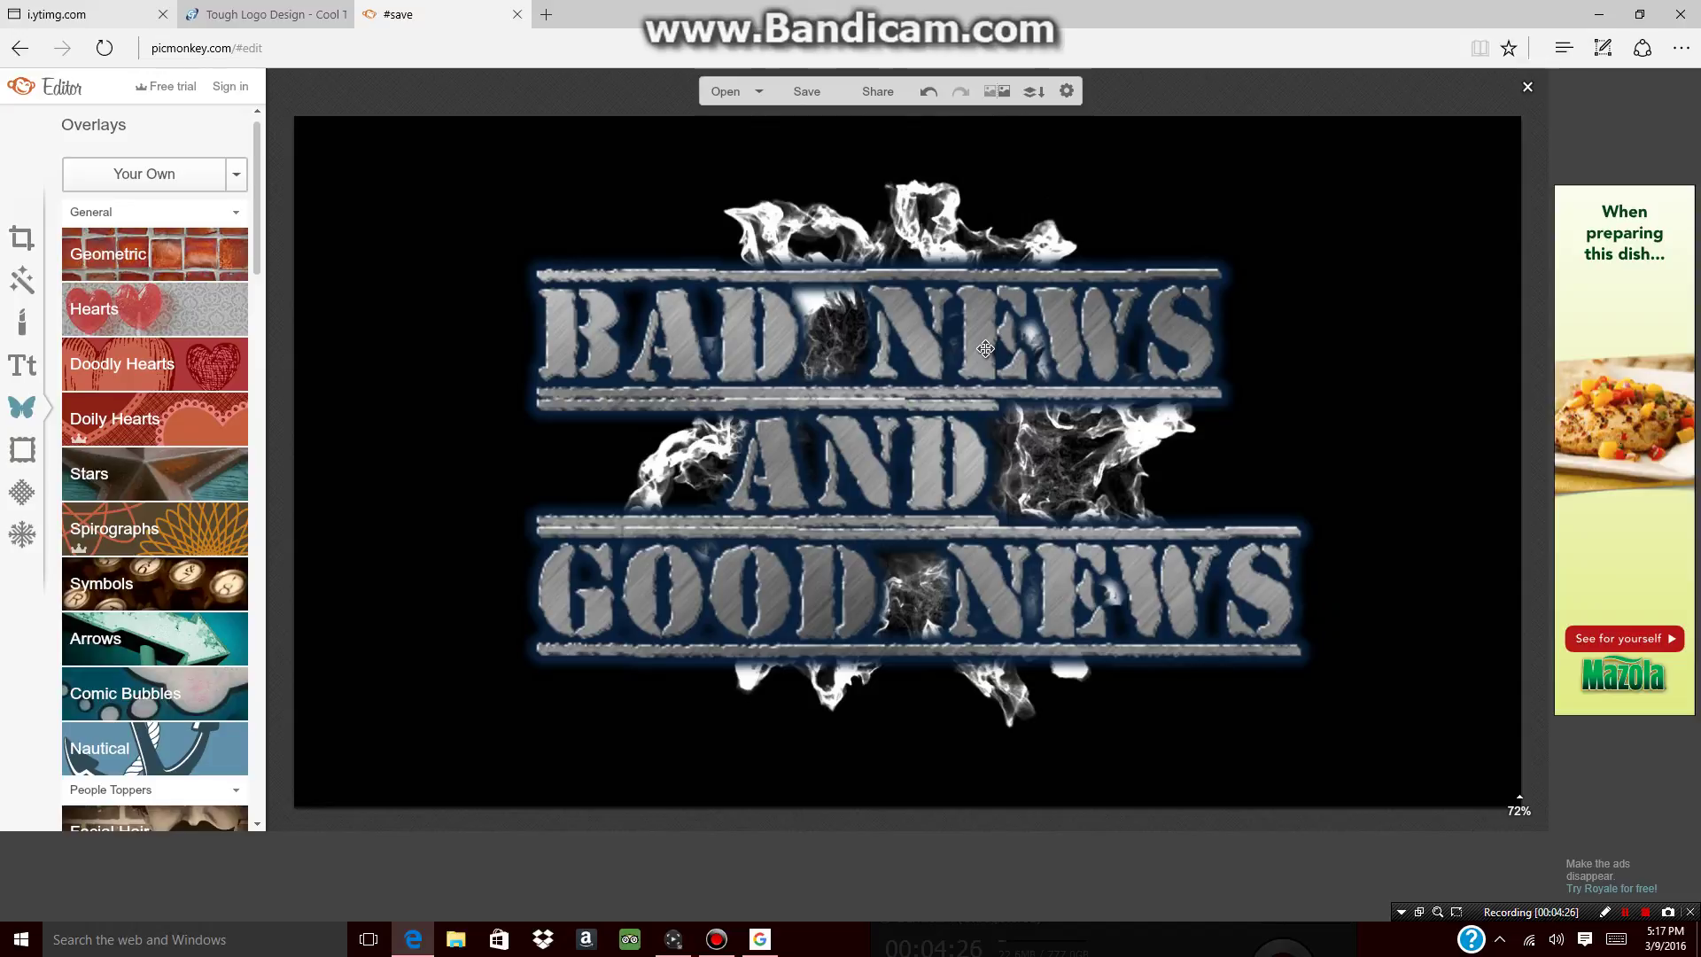
Open a fourth tab and enter youtube.com in the address box
{"action": "key", "text": "ctrl+l"}
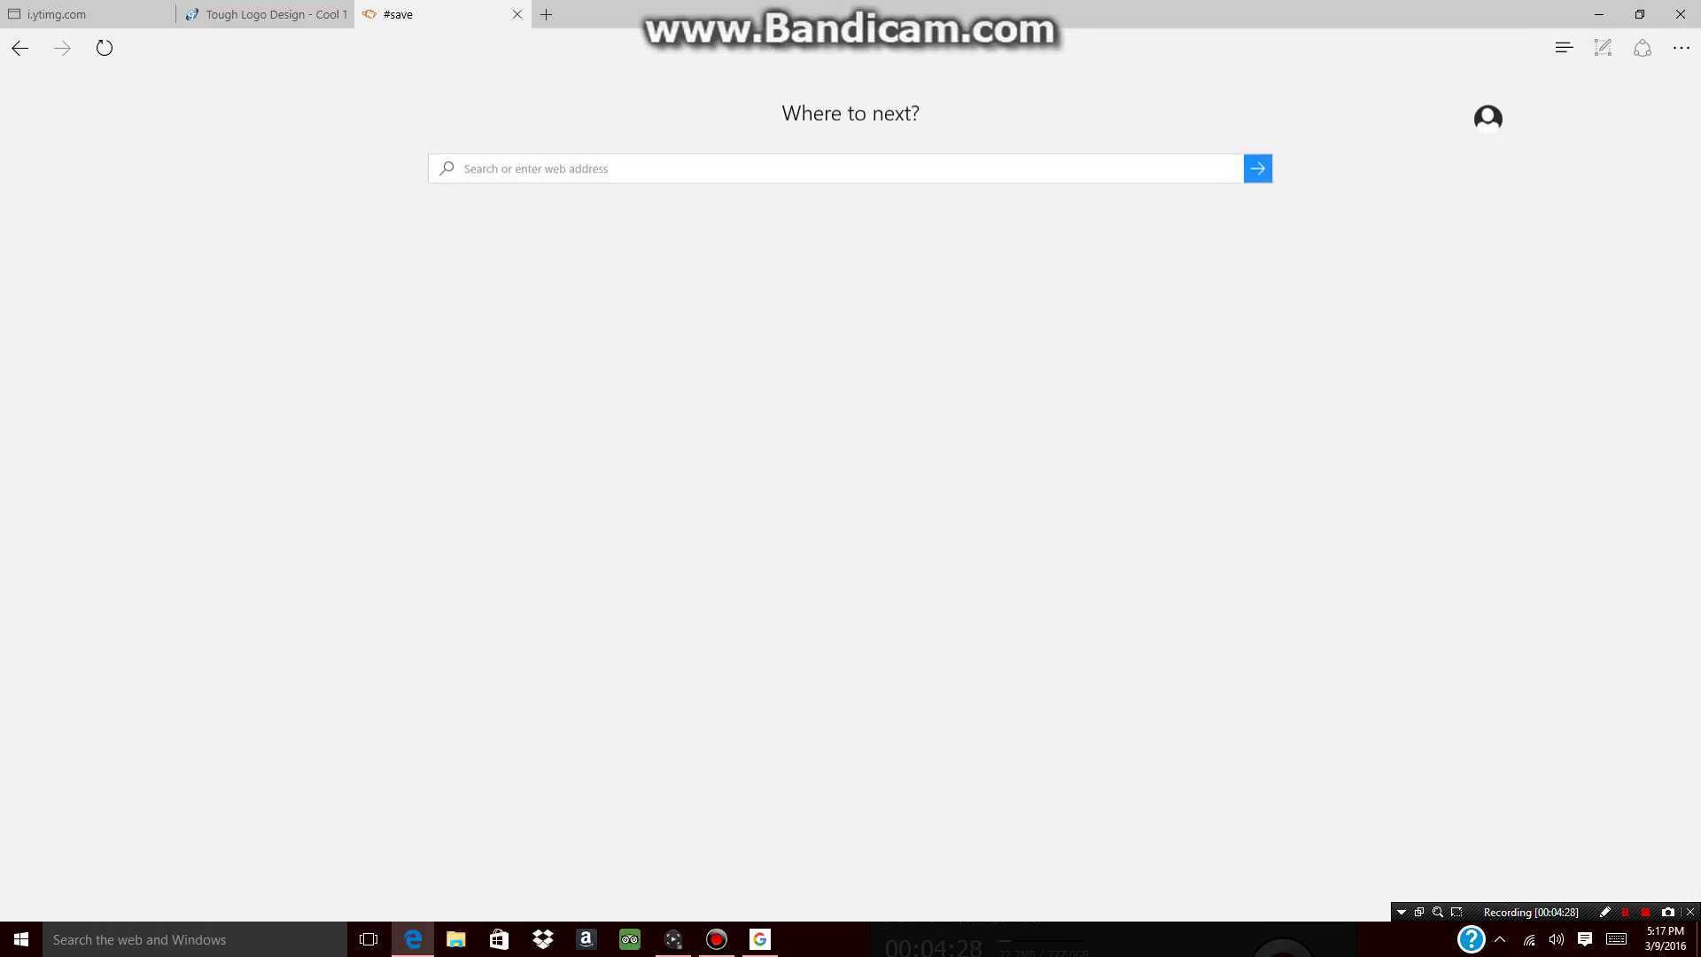
{"action": "key", "text": "ctrl+t"}
{"action": "type", "text": "y"}
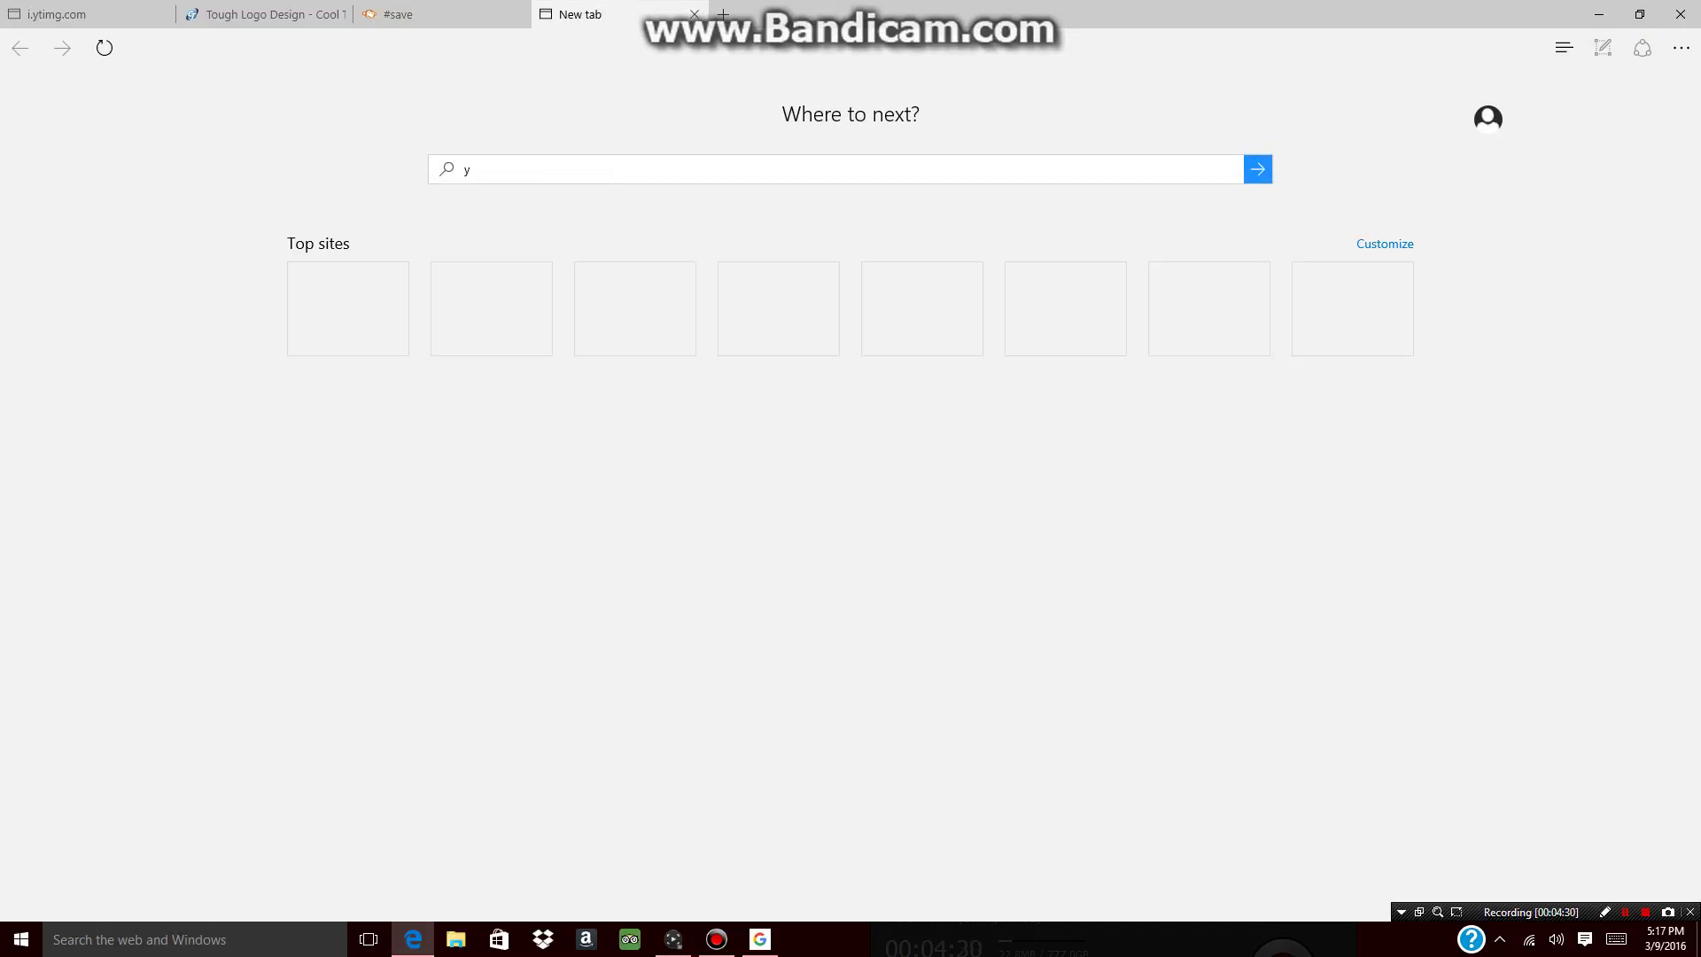
{"action": "type", "text": "outube."}
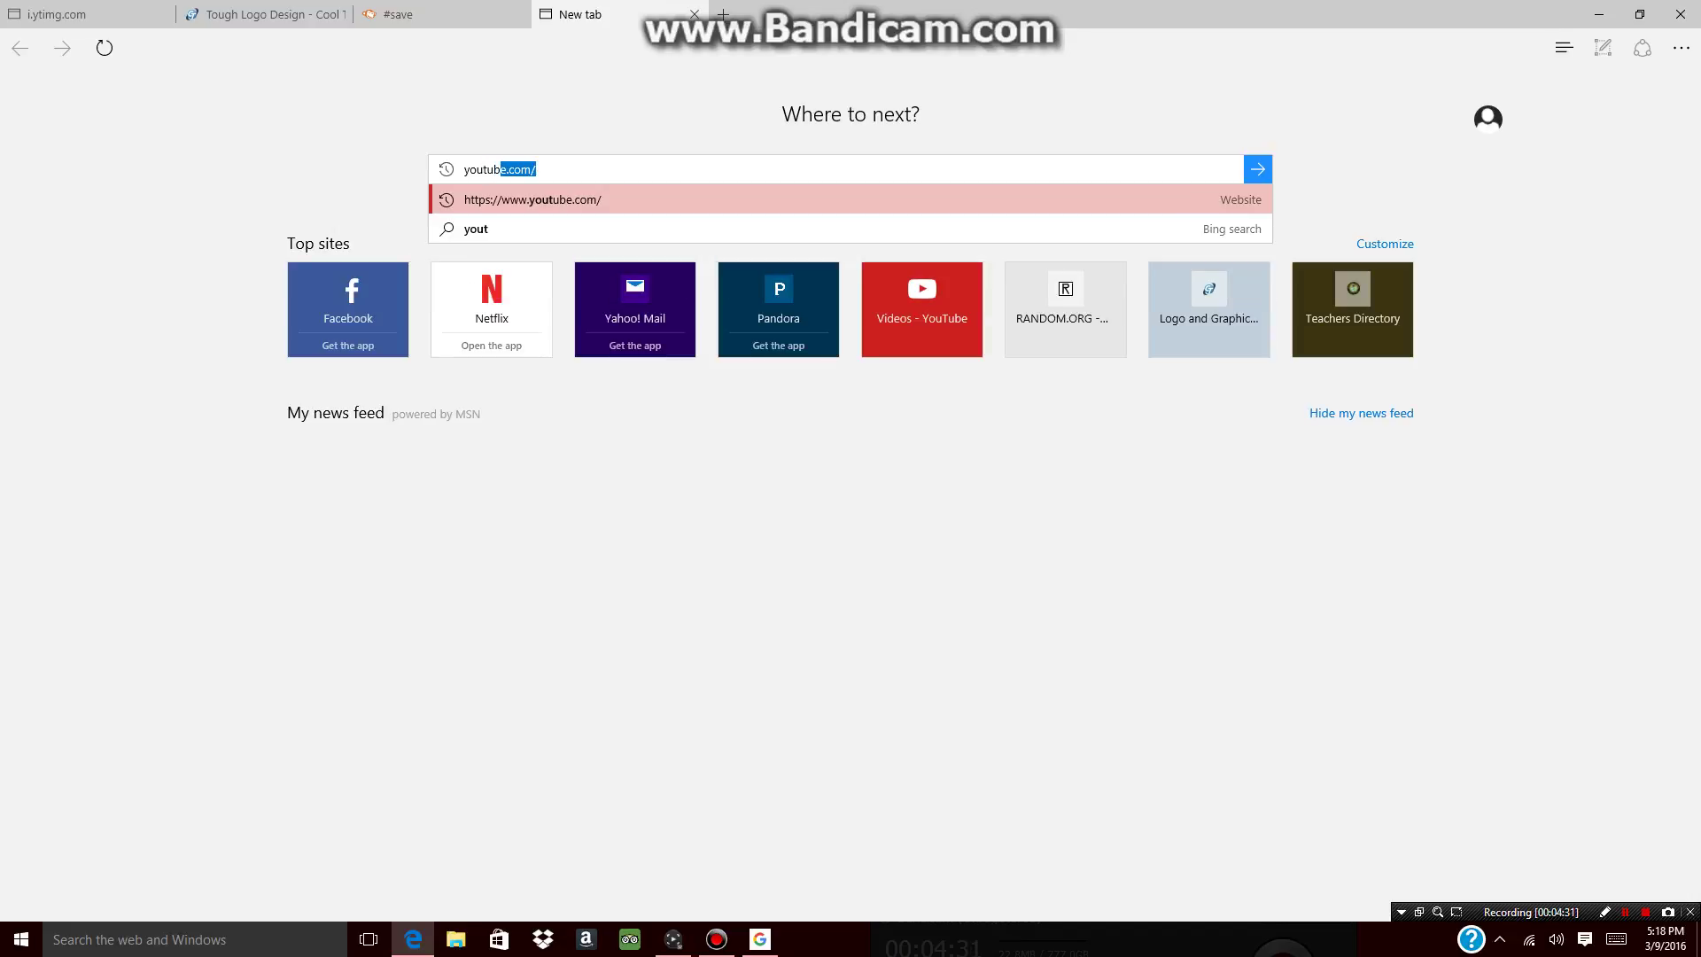
{"action": "type", "text": "com"}
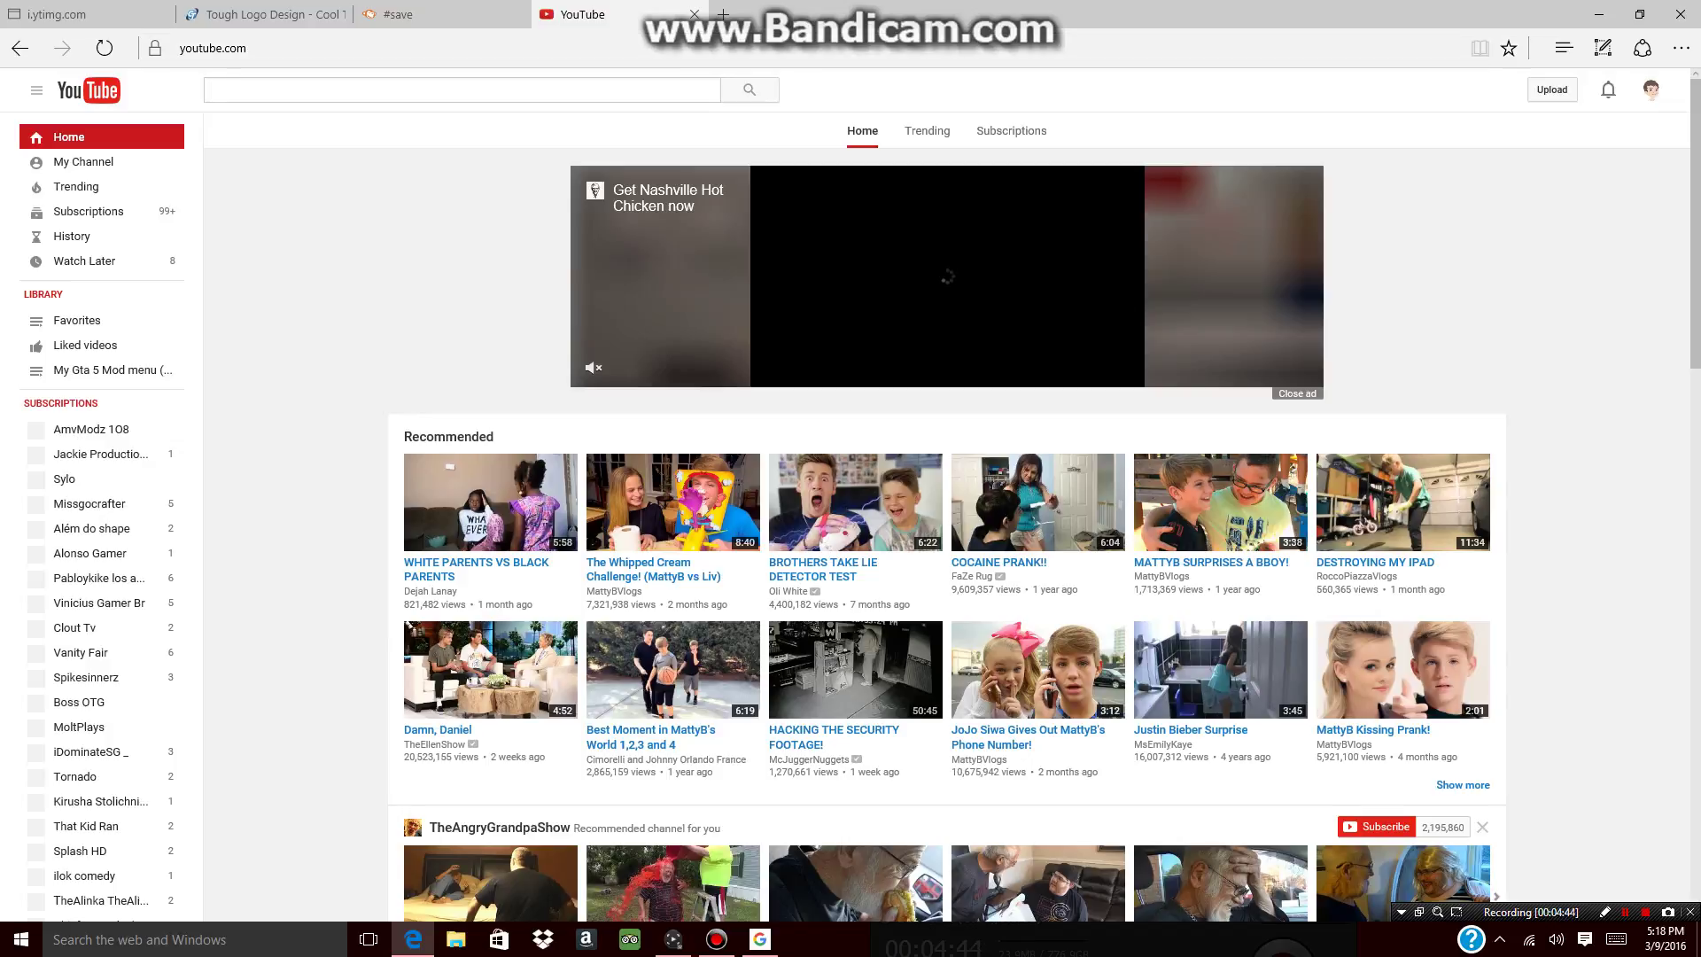
Go to your own YouTube channel page to see its recent uploads
{"action": "left_click", "coordinate": [83, 161]}
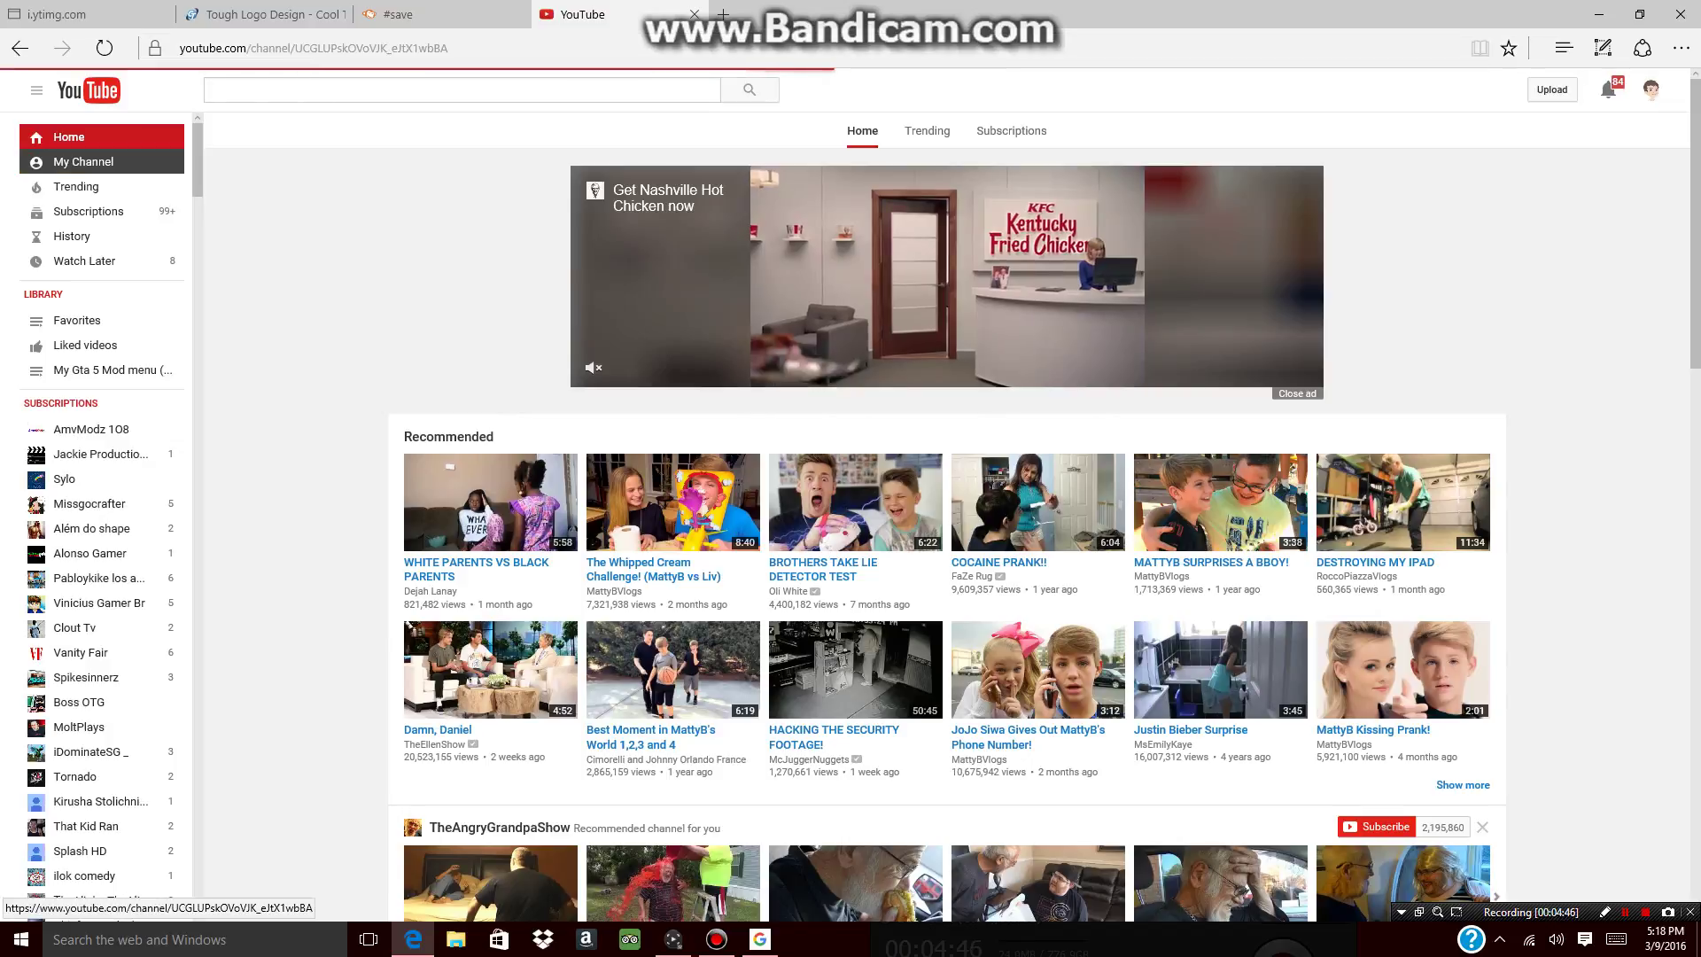